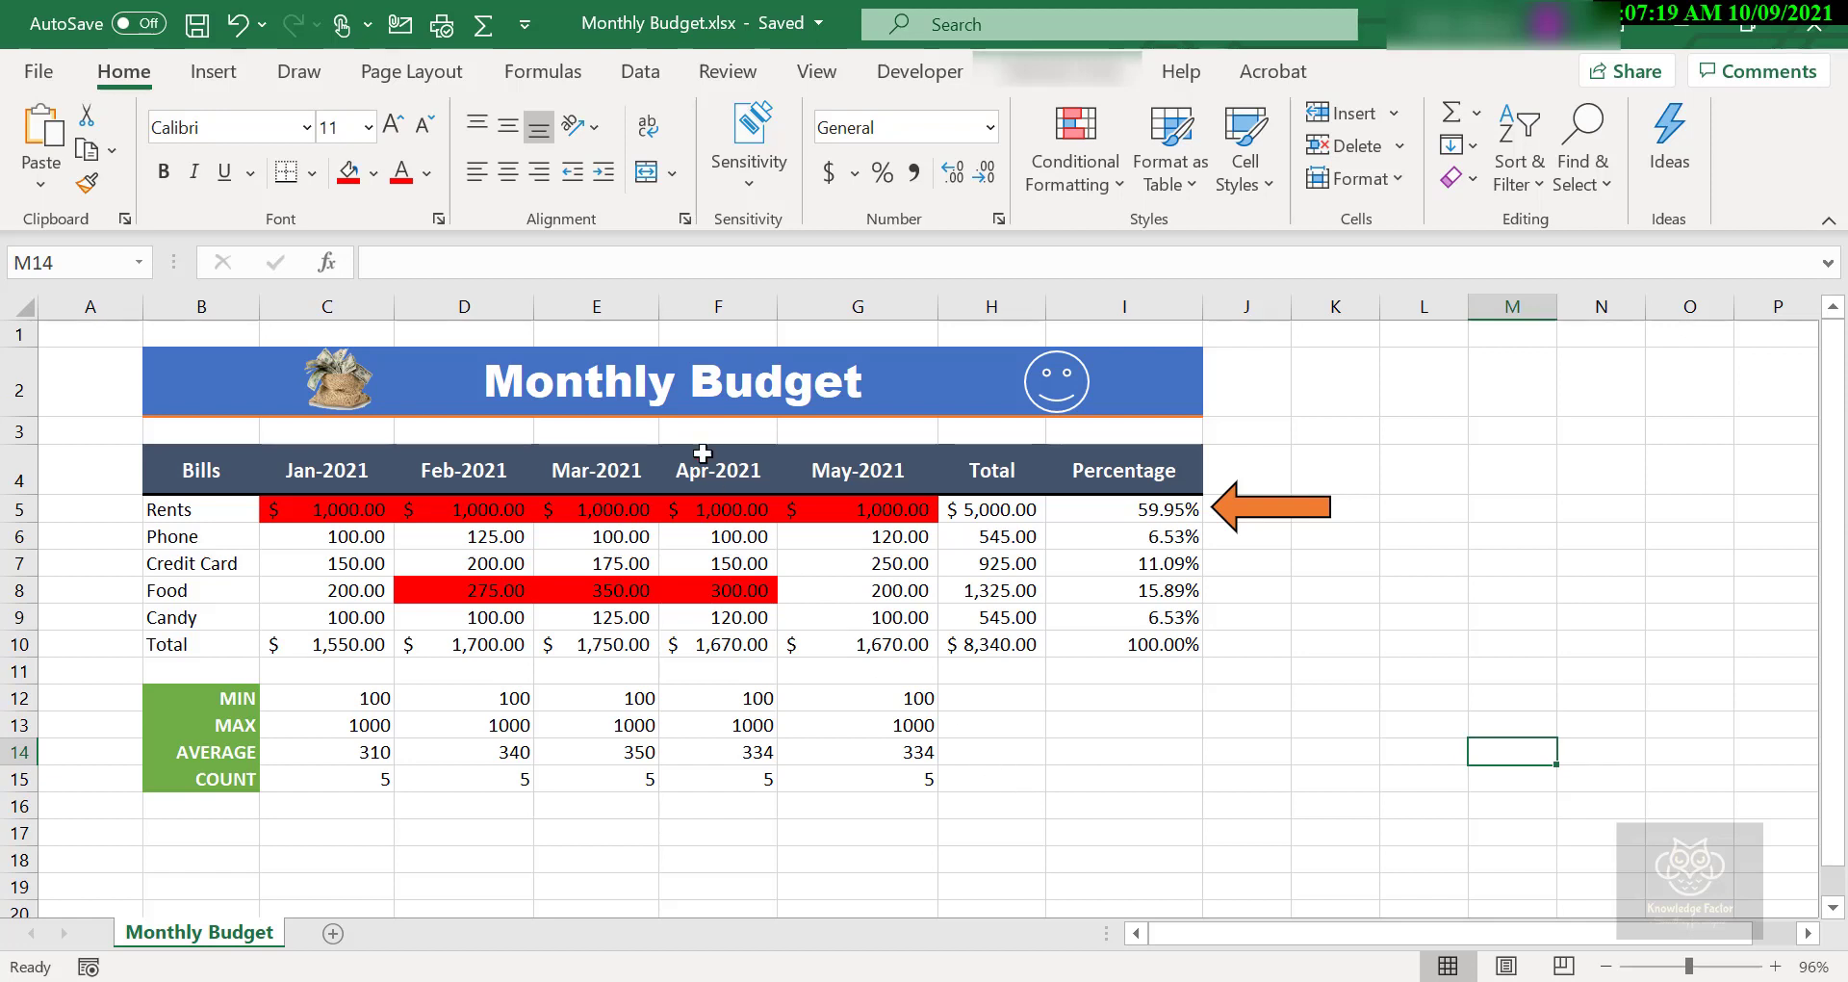
Open the Choose a SmartArt Graphic dialog from Insert > Illustrations.
{"action": "left_click", "coordinate": [214, 73]}
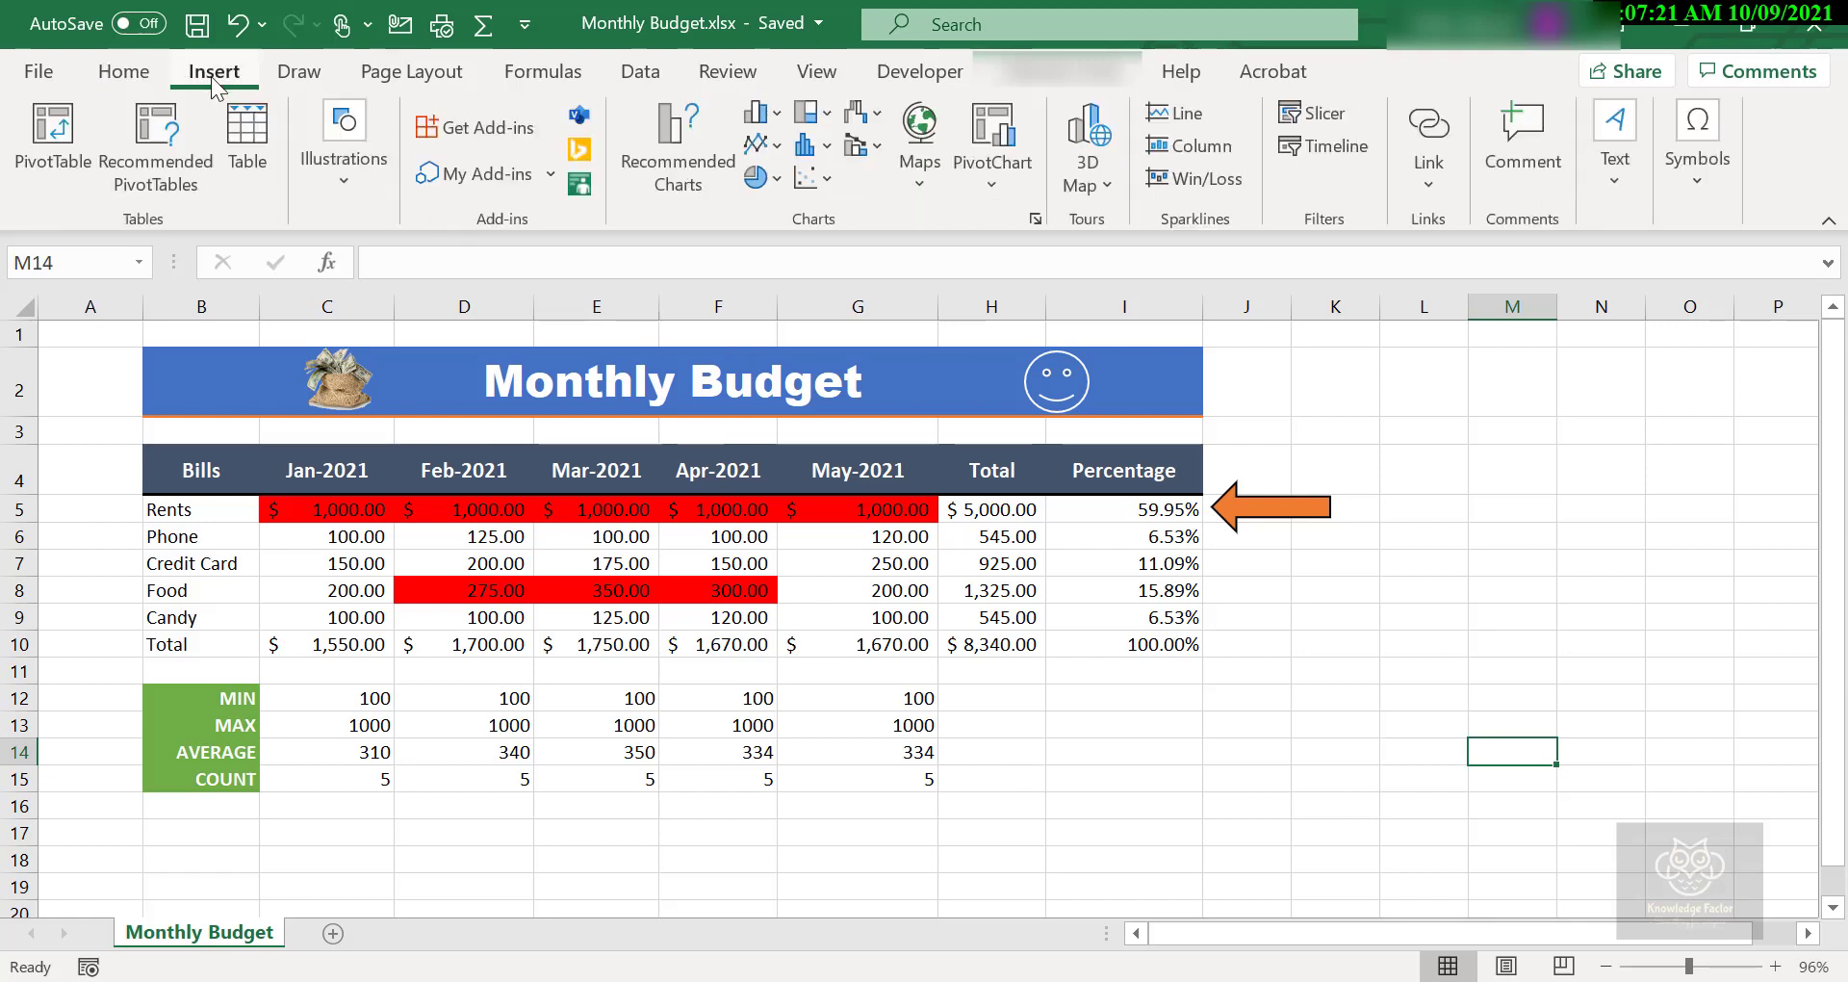
{"action": "left_click", "coordinate": [352, 201]}
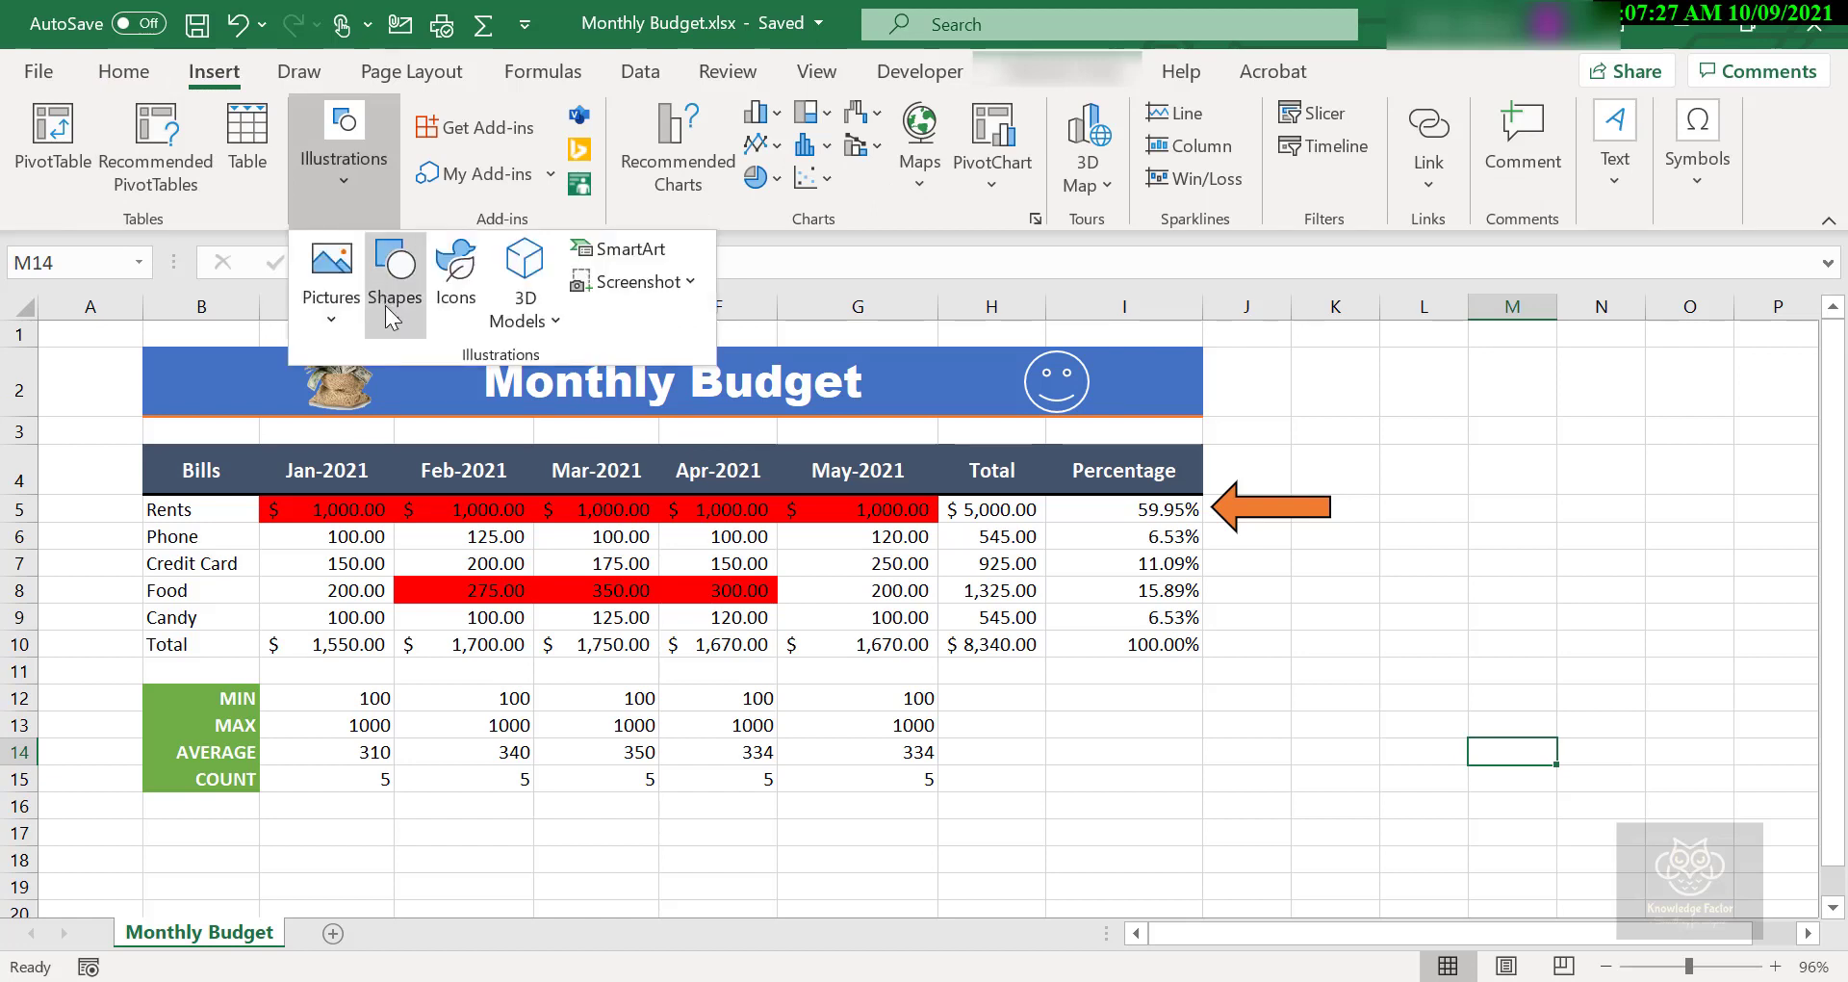
{"action": "left_click", "coordinate": [618, 256]}
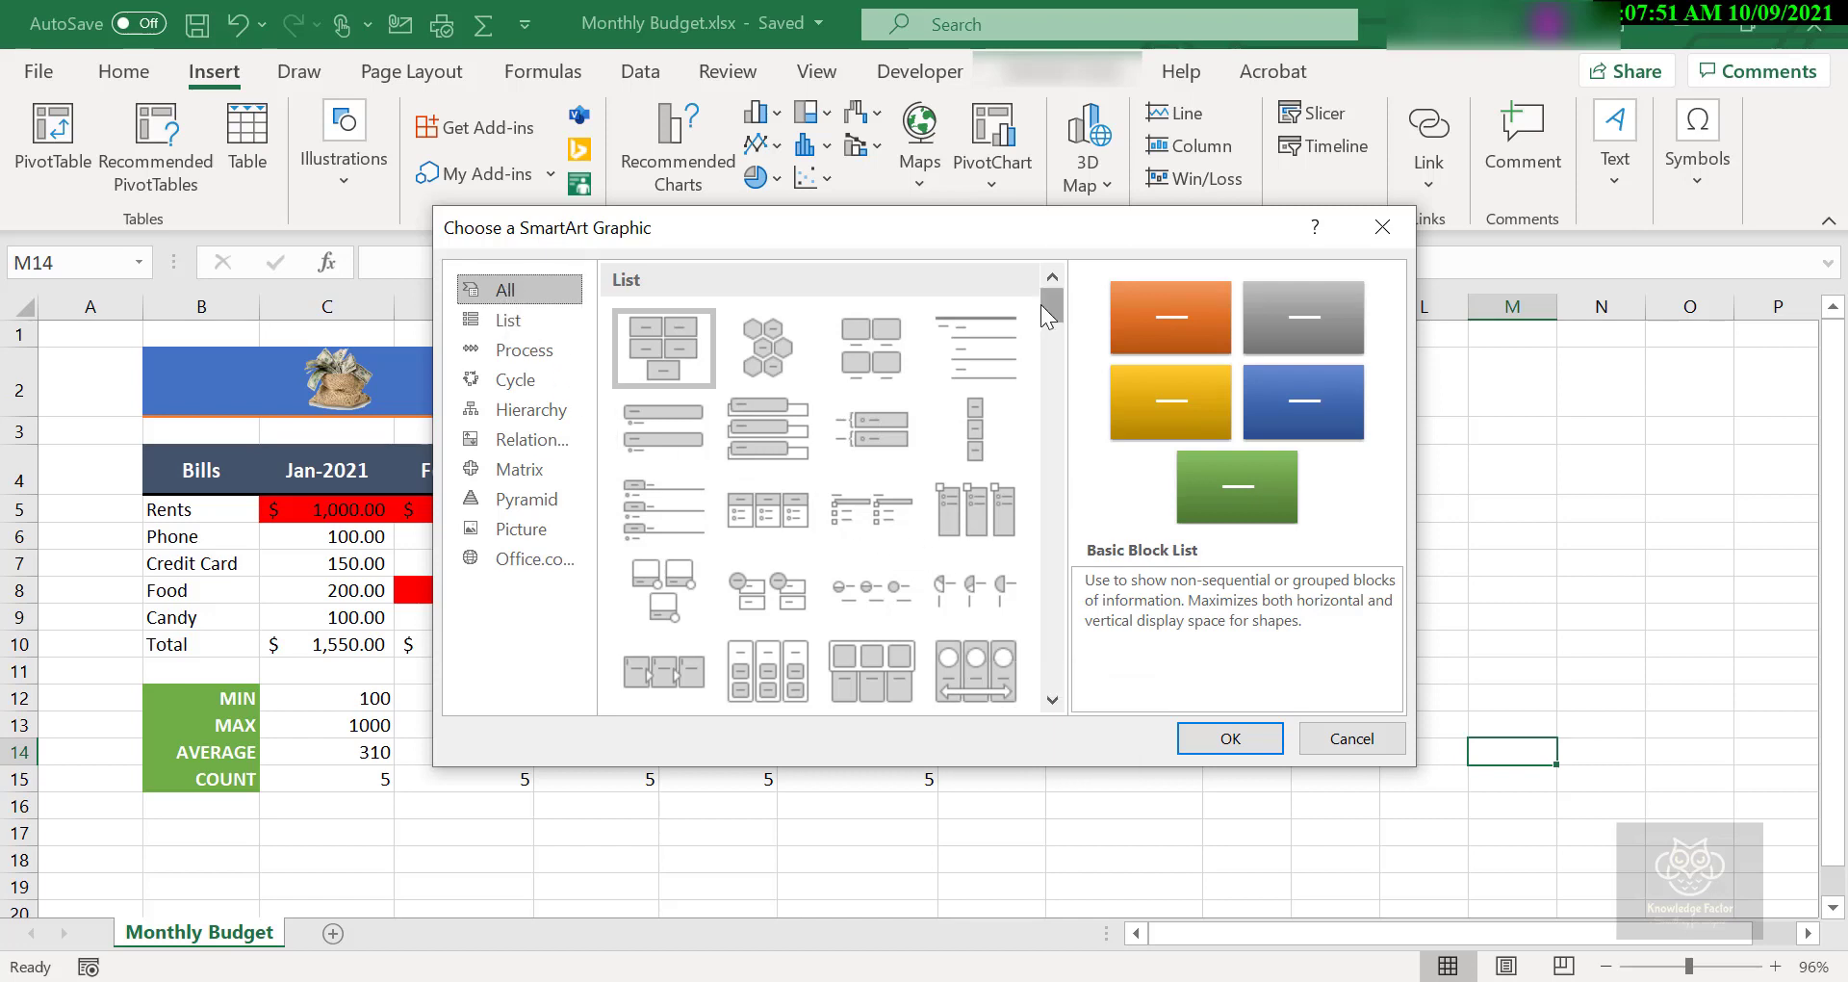
{"action": "mouse_move", "coordinate": [1041, 304]}
{"action": "left_mouse_down"}
{"action": "mouse_move", "coordinate": [1051, 549]}
{"action": "mouse_move", "coordinate": [1049, 304]}
{"action": "left_mouse_up"}
{"action": "left_click_drag", "start_coordinate": [1048, 310], "coordinate": [1043, 360]}
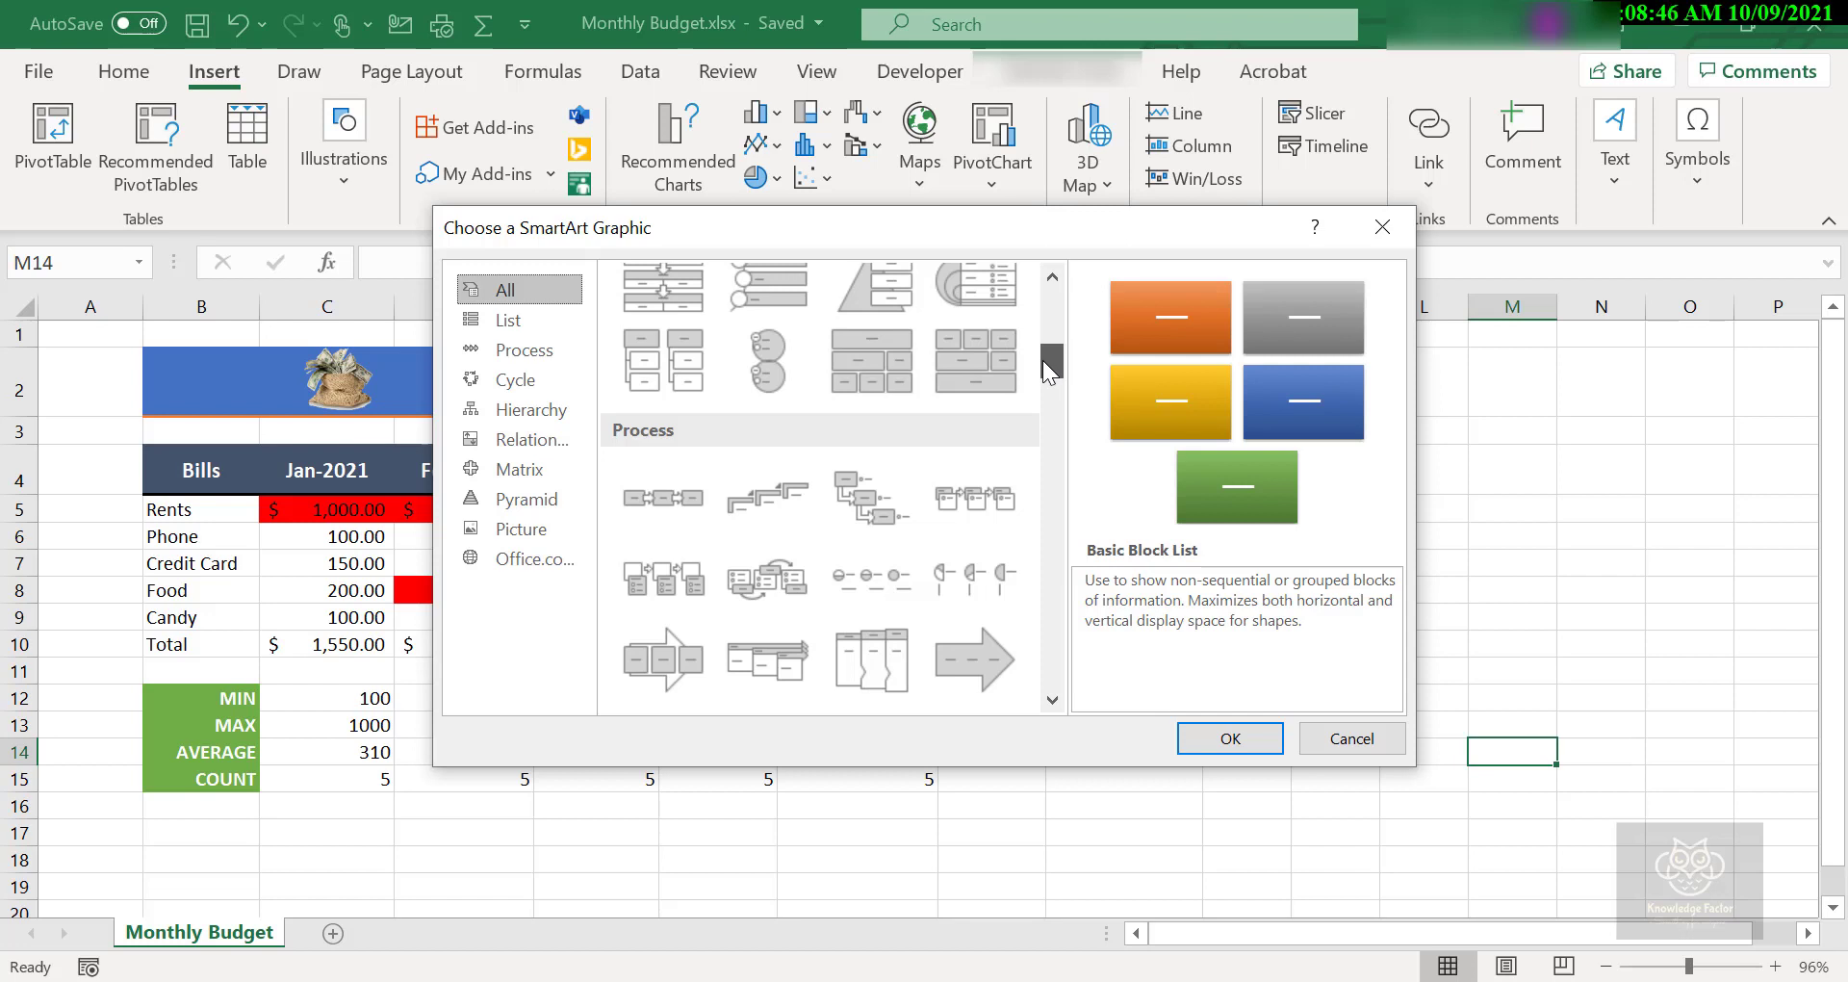
{"action": "left_click_drag", "start_coordinate": [1043, 360], "coordinate": [1038, 443]}
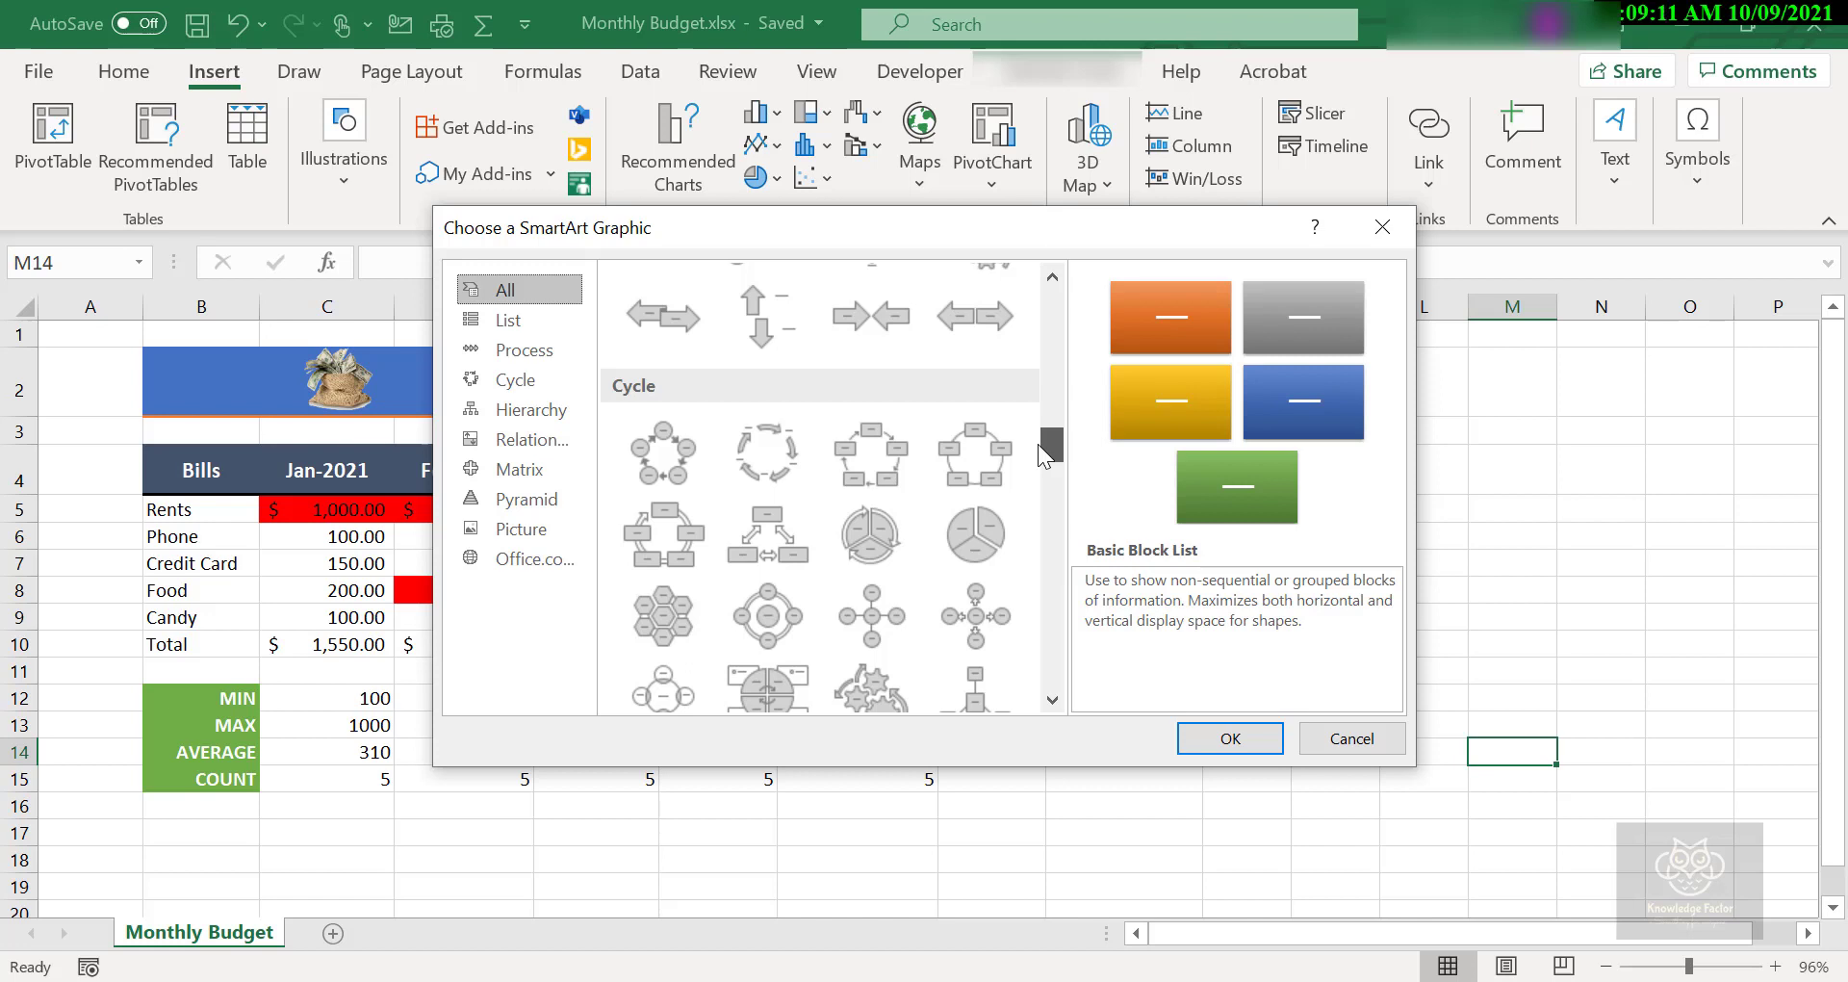
{"action": "left_click_drag", "start_coordinate": [1037, 443], "coordinate": [1041, 472]}
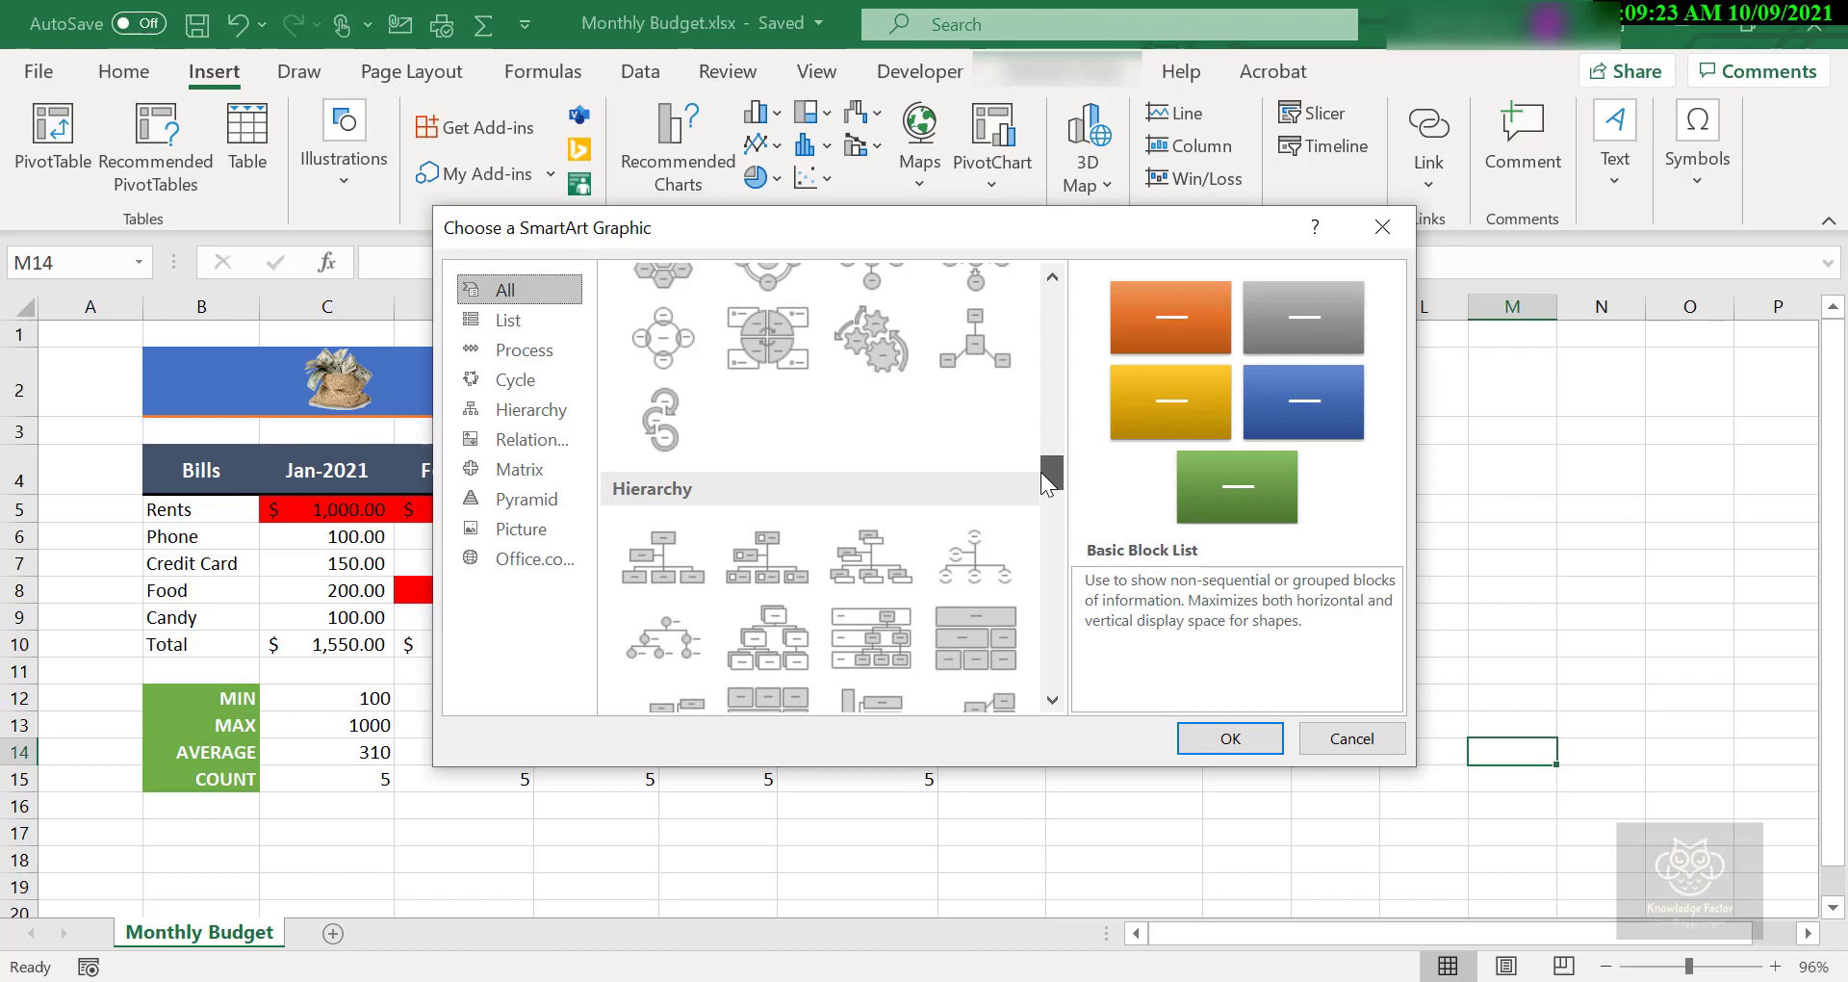
{"action": "left_click_drag", "start_coordinate": [1041, 472], "coordinate": [1044, 542]}
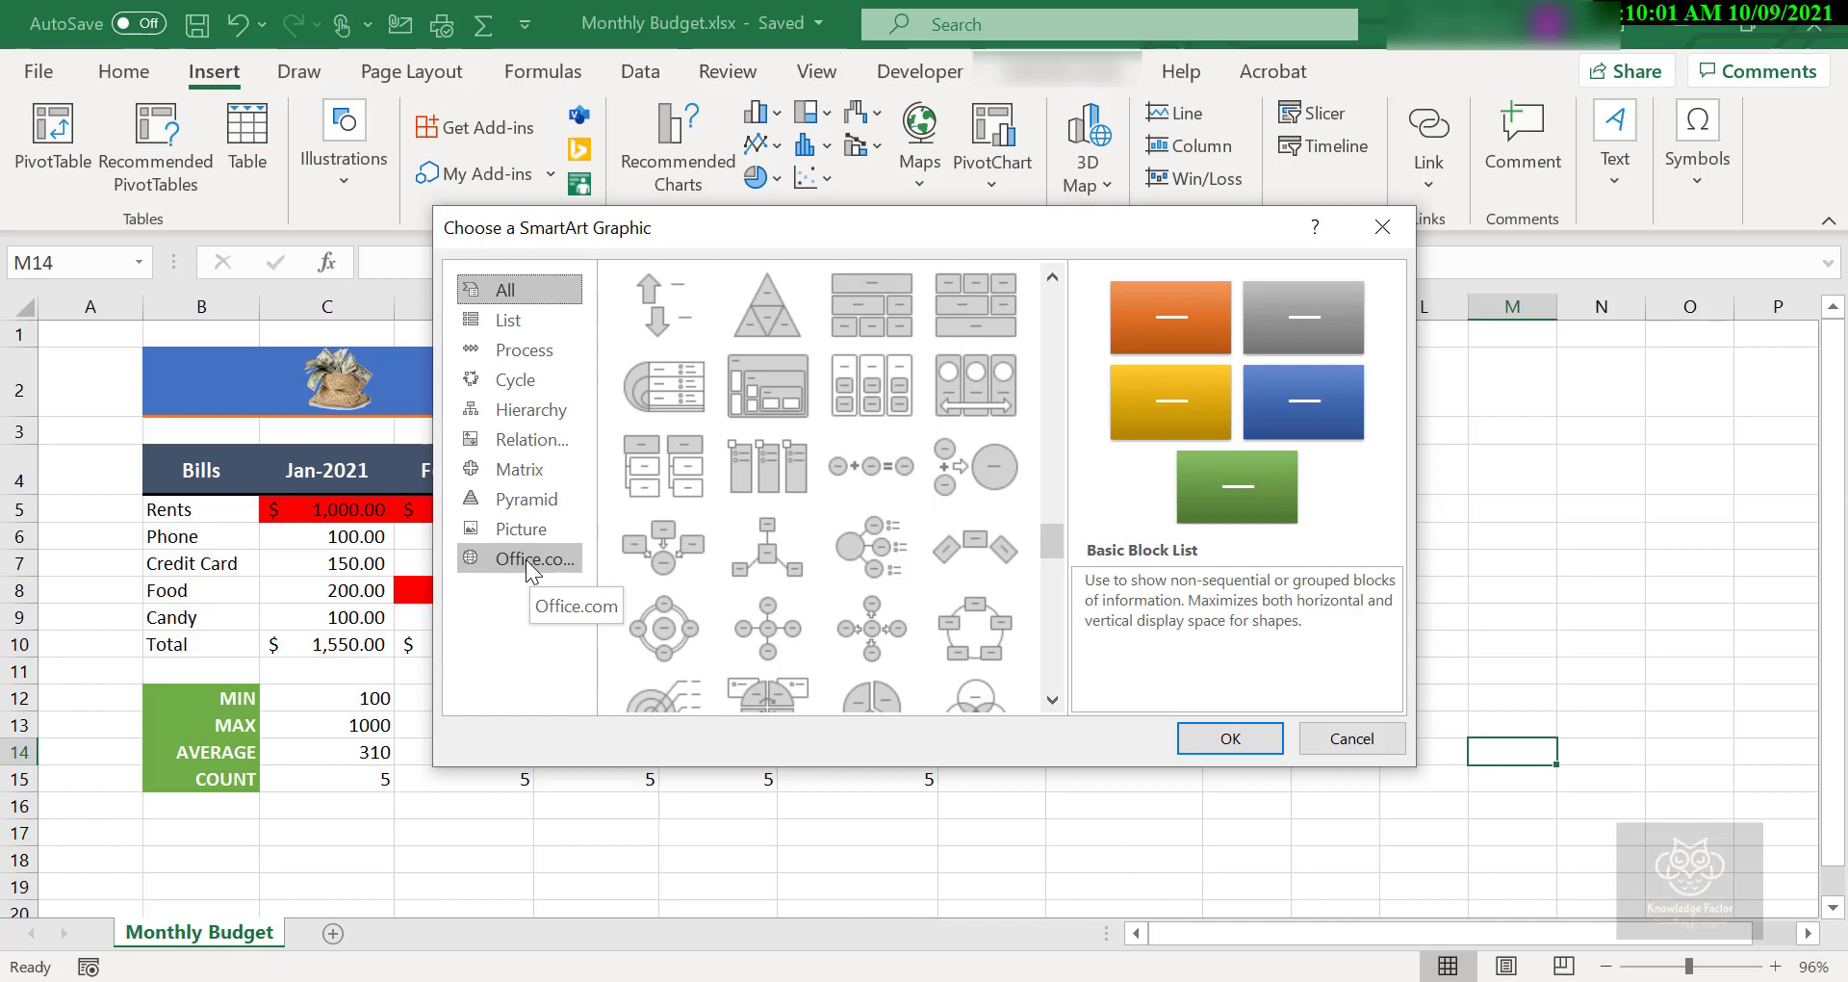
Scroll to the Process layouts and select Continuous Block Process.
{"action": "scroll", "coordinate": [736, 535], "scroll_direction": "up", "scroll_amount": 5}
{"action": "scroll", "coordinate": [736, 534], "scroll_direction": "up", "scroll_amount": 5}
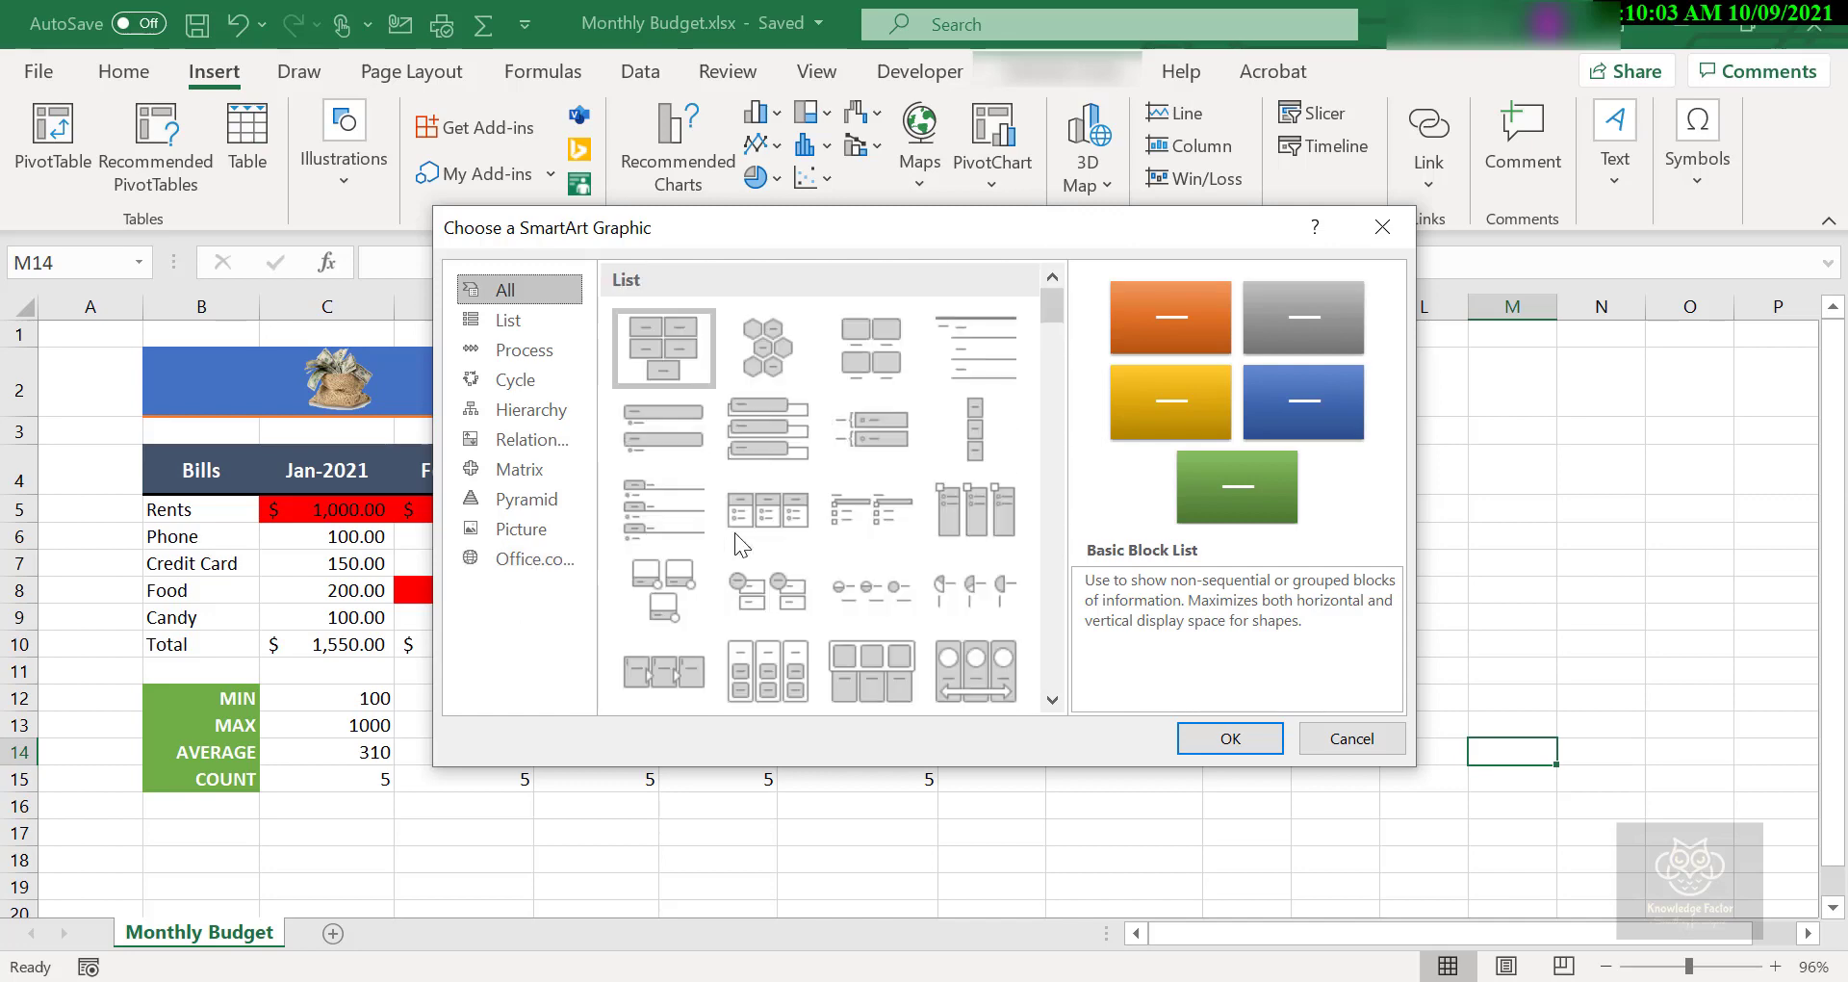
{"action": "scroll", "coordinate": [736, 534], "scroll_direction": "down", "scroll_amount": 1}
{"action": "scroll", "coordinate": [732, 535], "scroll_direction": "up", "scroll_amount": 1}
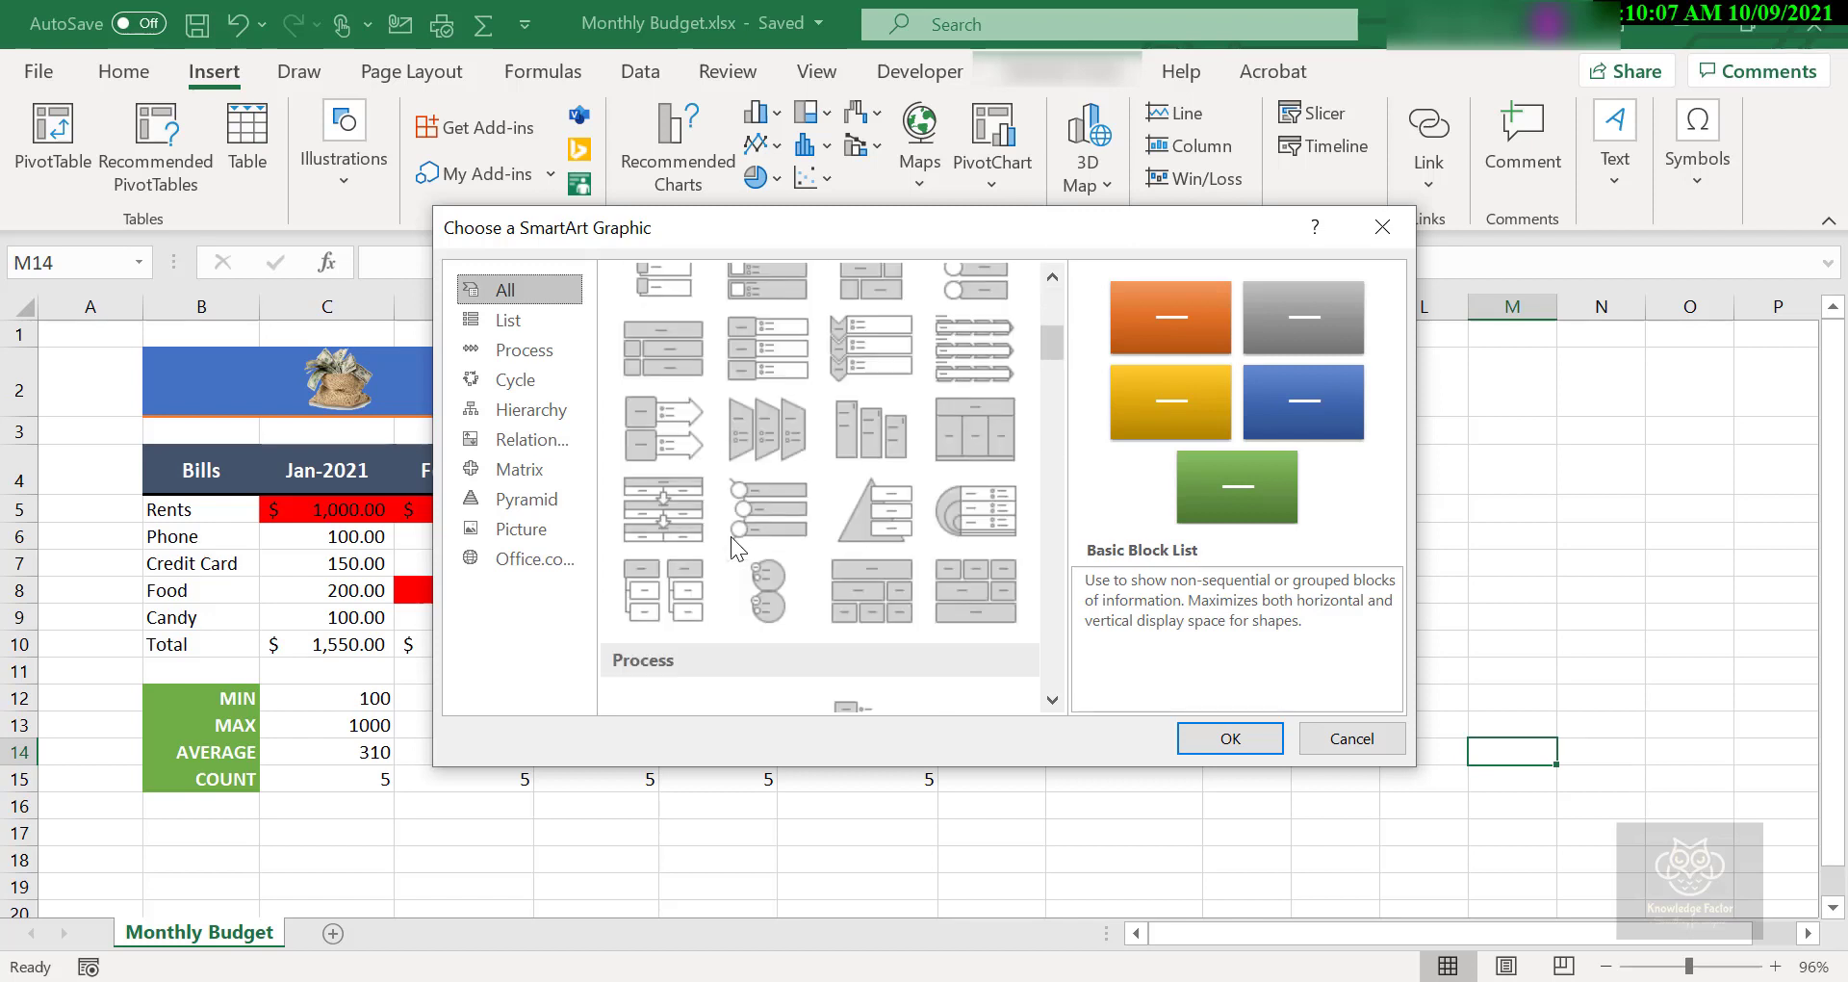
{"action": "scroll", "coordinate": [731, 540], "scroll_direction": "down", "scroll_amount": 5}
{"action": "scroll", "coordinate": [730, 535], "scroll_direction": "up", "scroll_amount": 3}
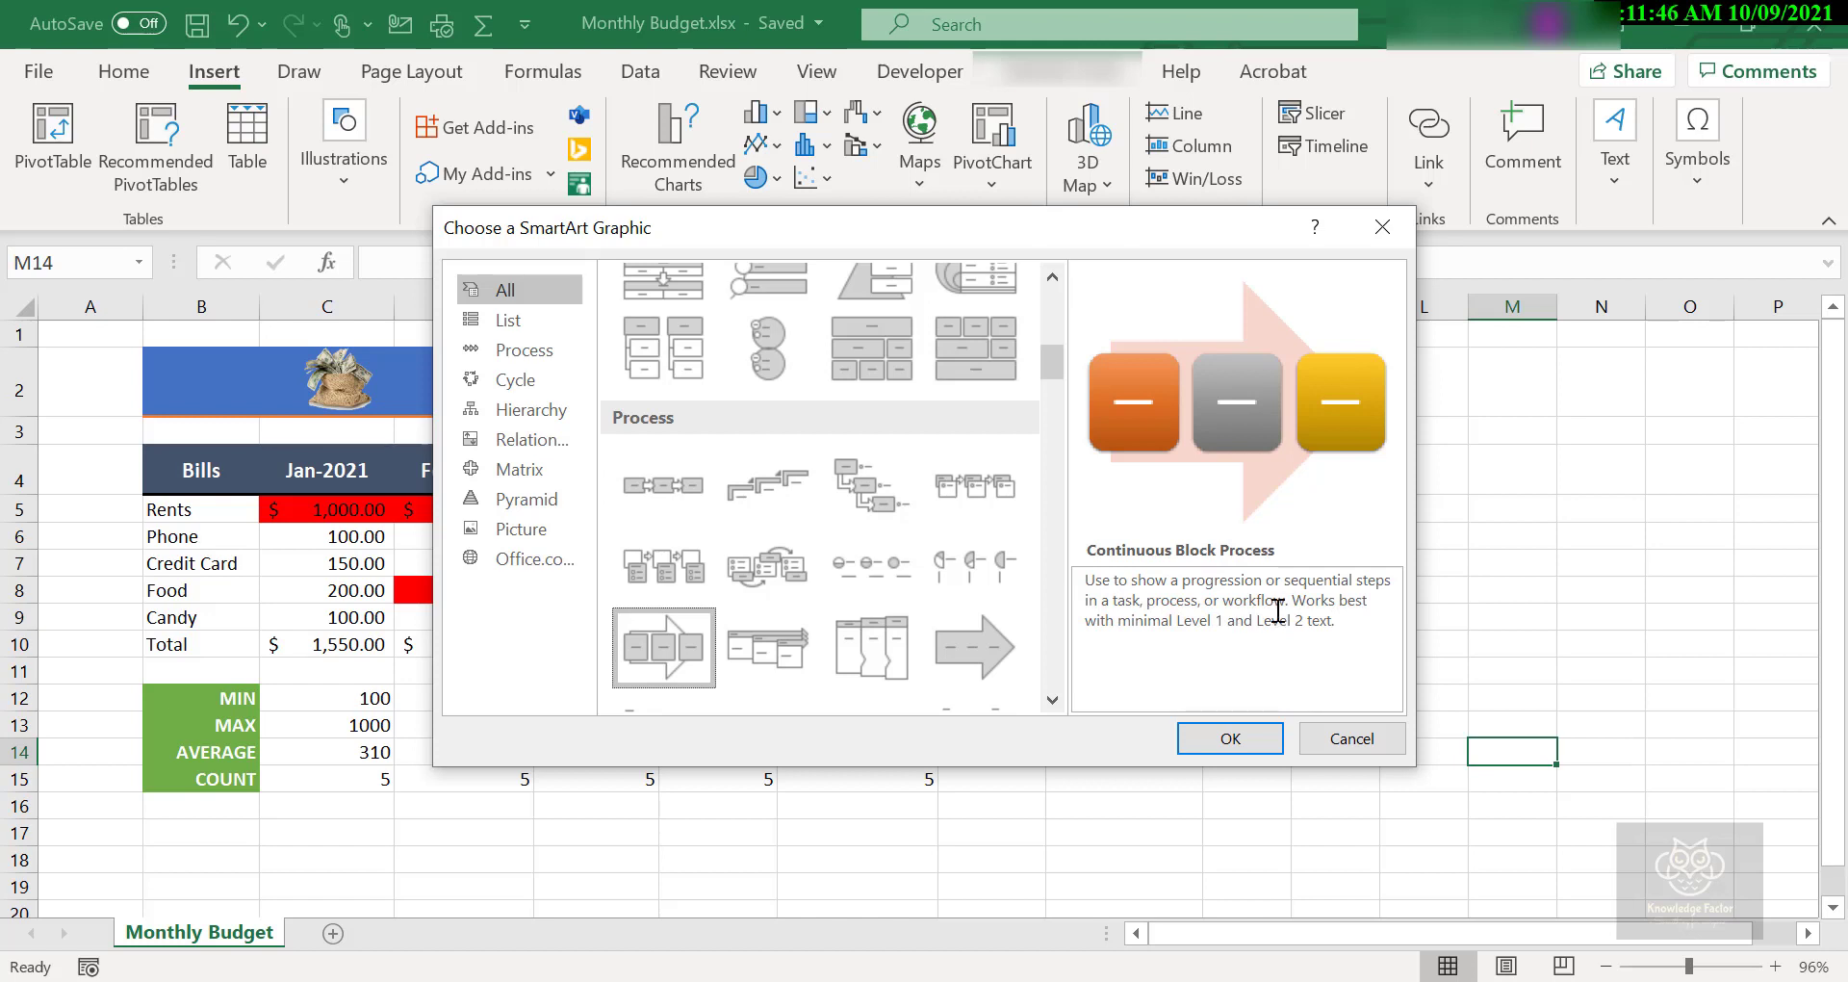
Insert the Continuous Block Process diagram and move it below the Monthly Budget table.
{"action": "left_click", "coordinate": [1215, 742]}
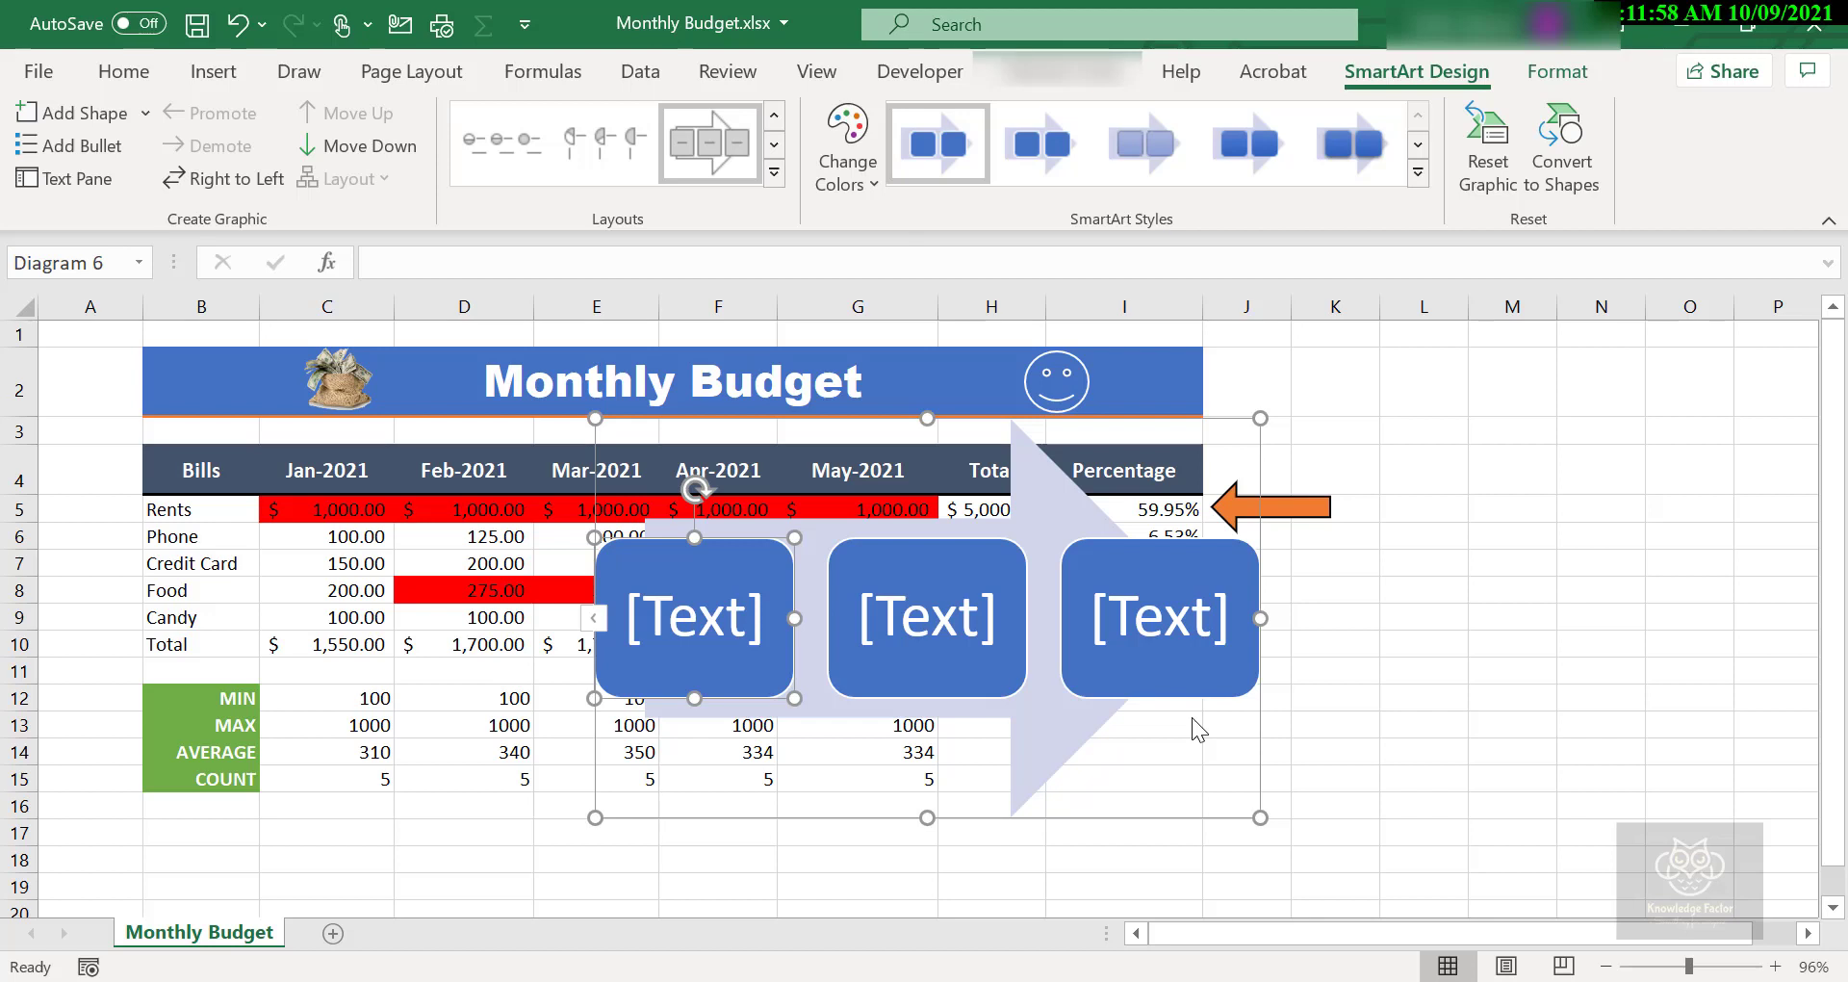
{"action": "left_click_drag", "start_coordinate": [595, 418], "coordinate": [816, 613]}
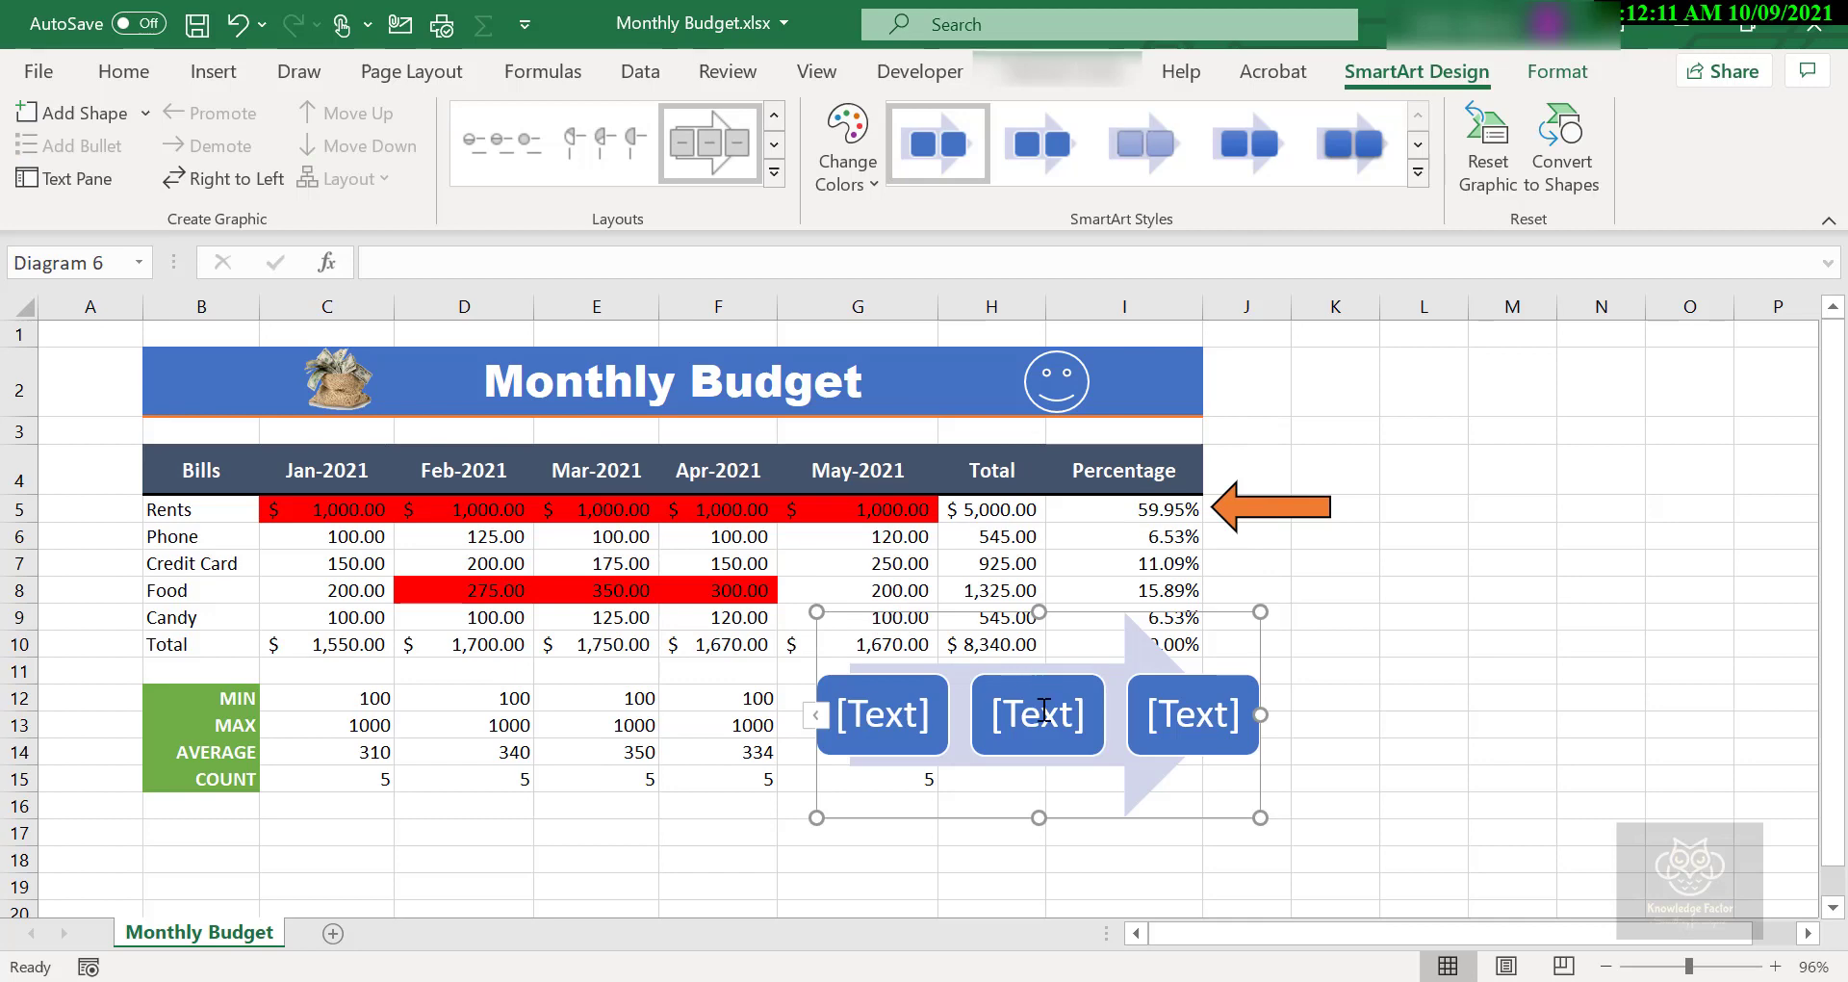
{"action": "left_click_drag", "start_coordinate": [1092, 820], "coordinate": [508, 849]}
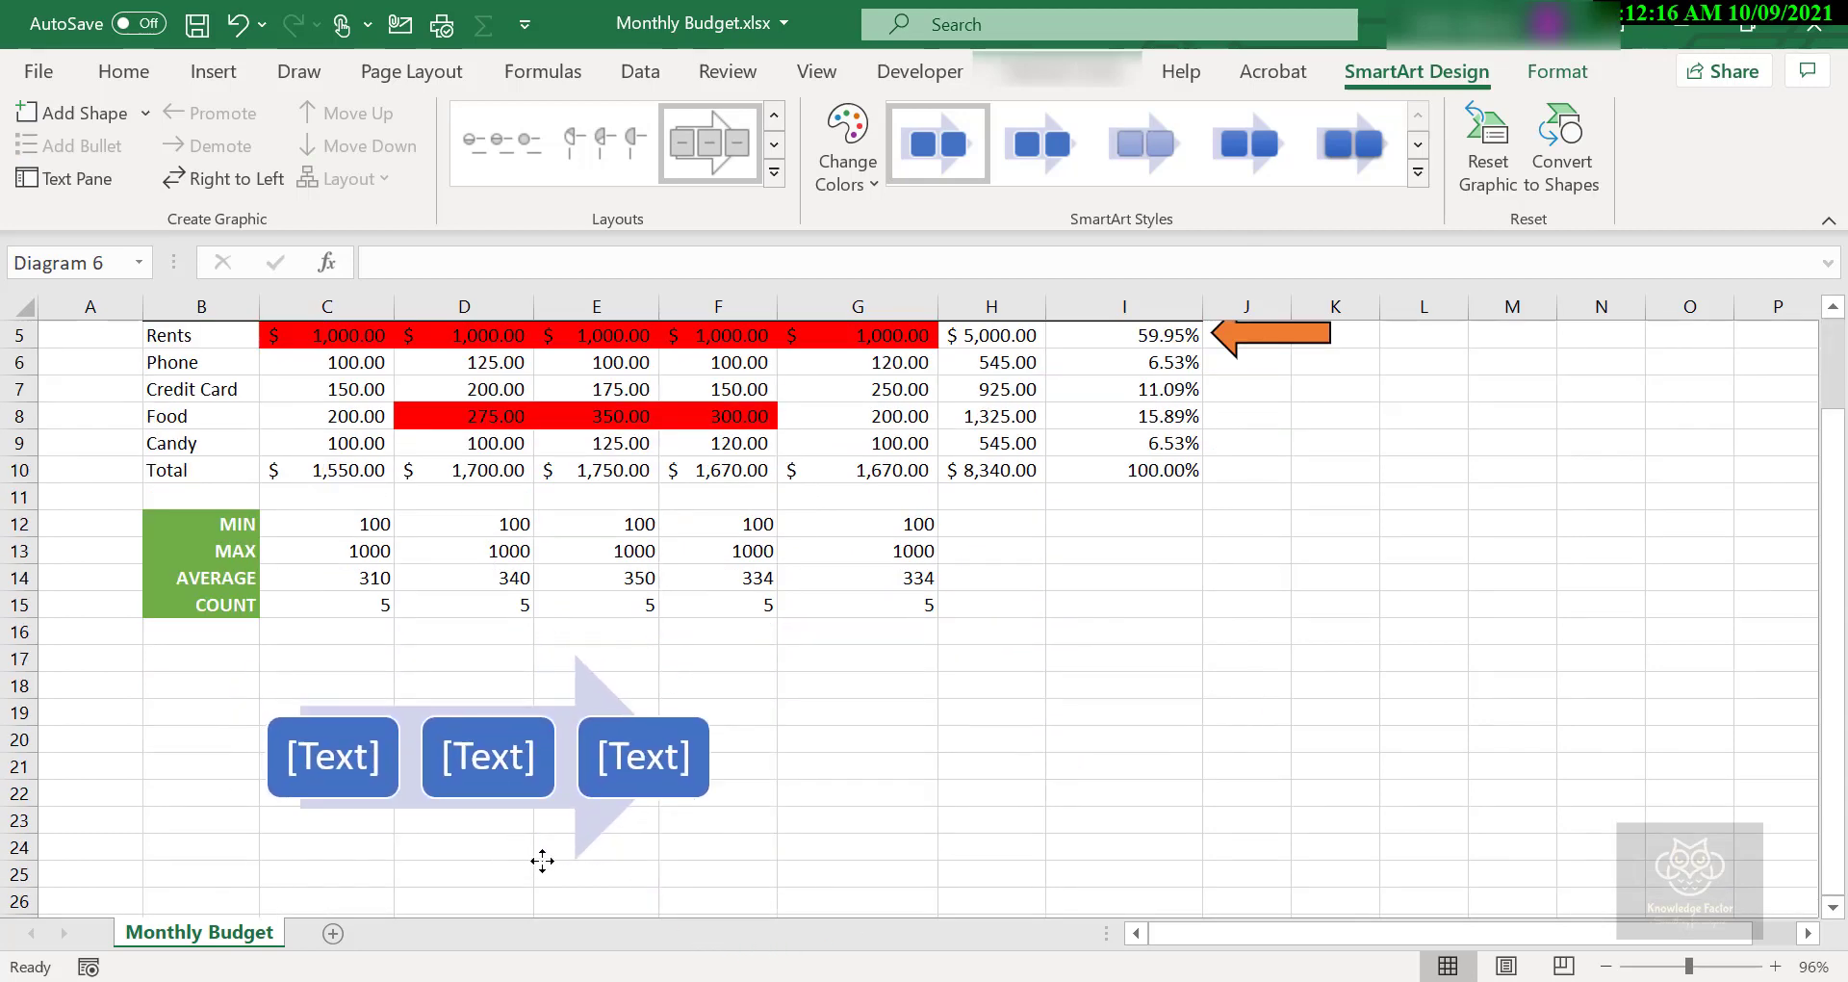
{"action": "left_click_drag", "start_coordinate": [509, 849], "coordinate": [542, 861]}
Enlarge the diagram to span roughly columns C to H.
{"action": "left_click_drag", "start_coordinate": [709, 858], "coordinate": [895, 914]}
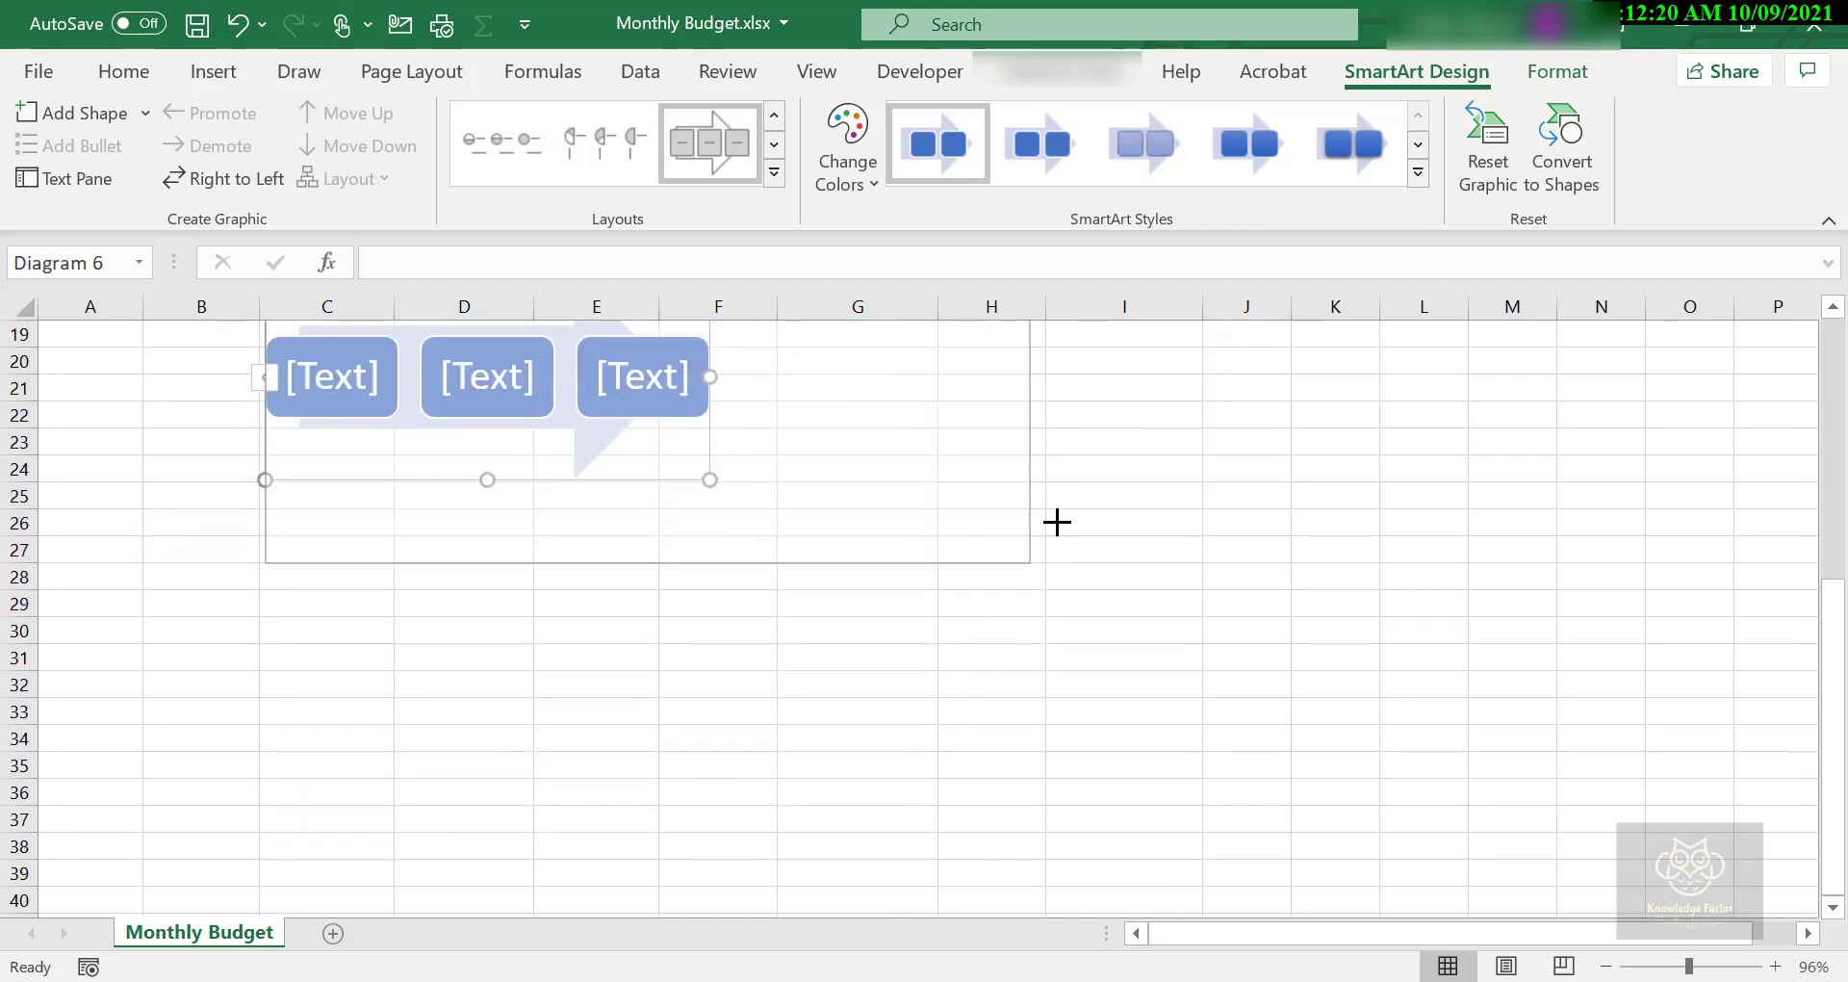
{"action": "left_click_drag", "start_coordinate": [895, 915], "coordinate": [1060, 520]}
{"action": "scroll", "coordinate": [1074, 565], "scroll_direction": "up", "scroll_amount": 2}
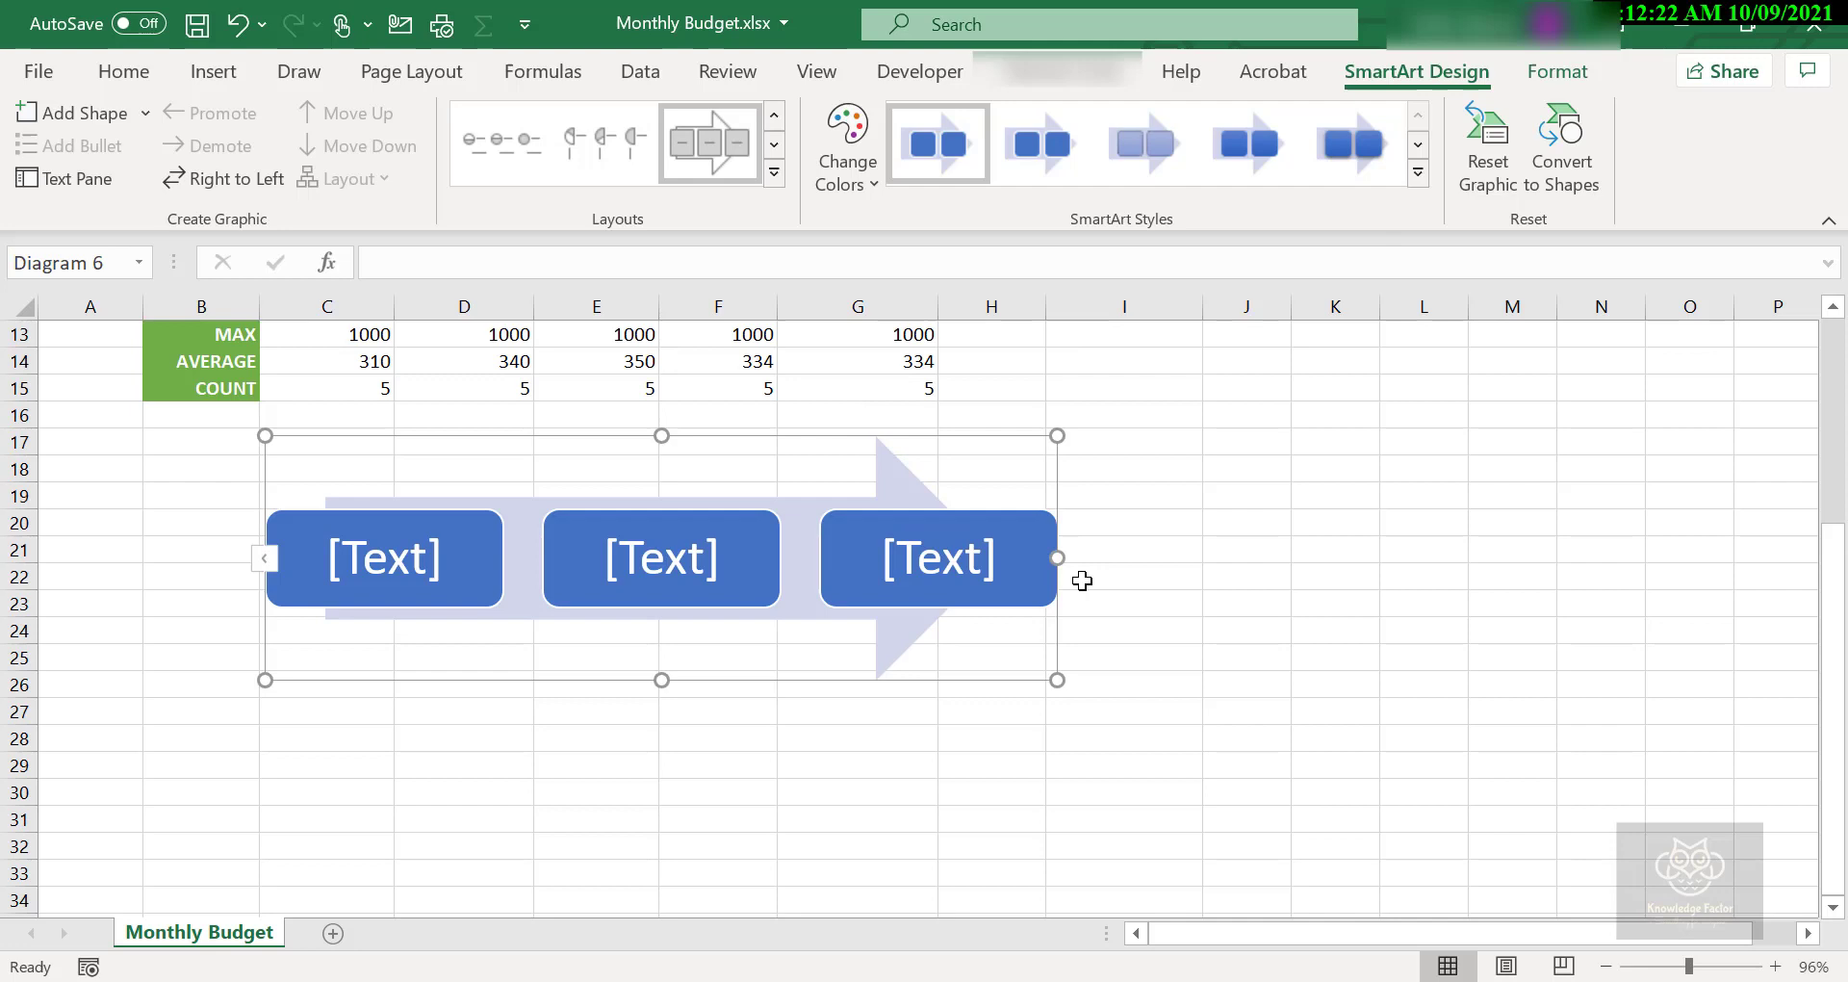
Clear the [Text] placeholder in the first block, leaving the caret ready for typing.
{"action": "left_click", "coordinate": [368, 541]}
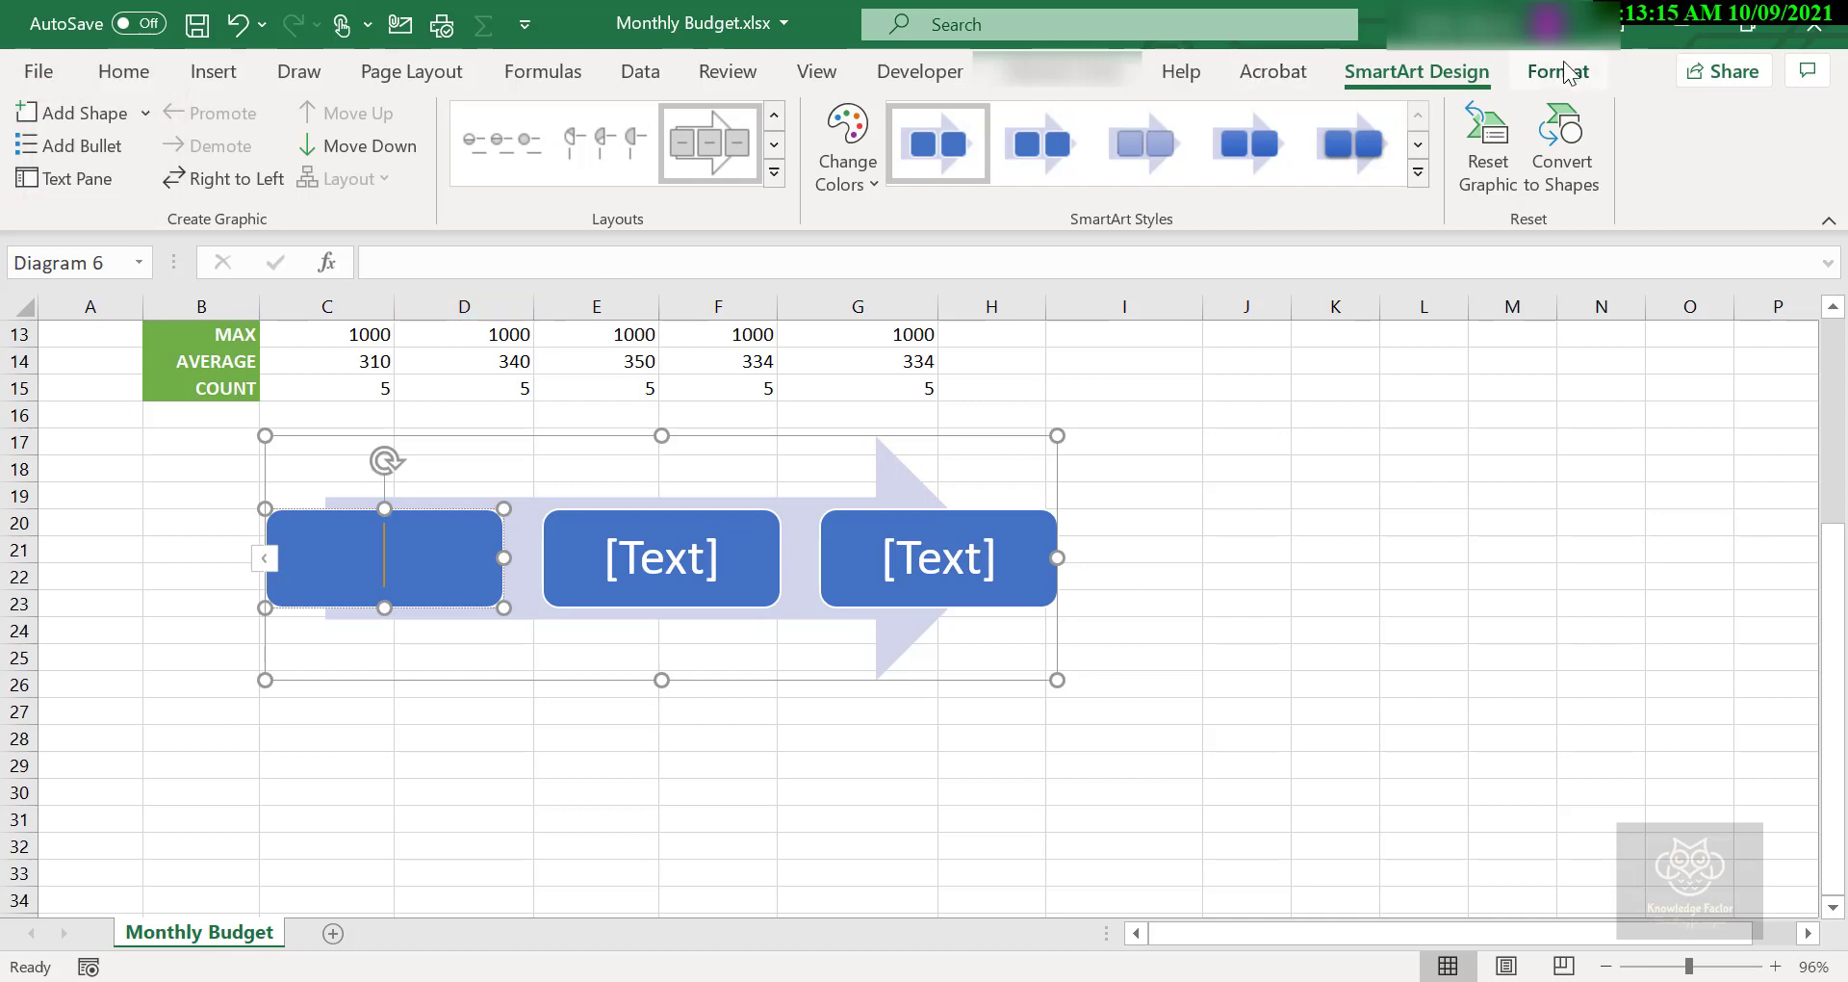
{"action": "left_click", "coordinate": [1535, 77]}
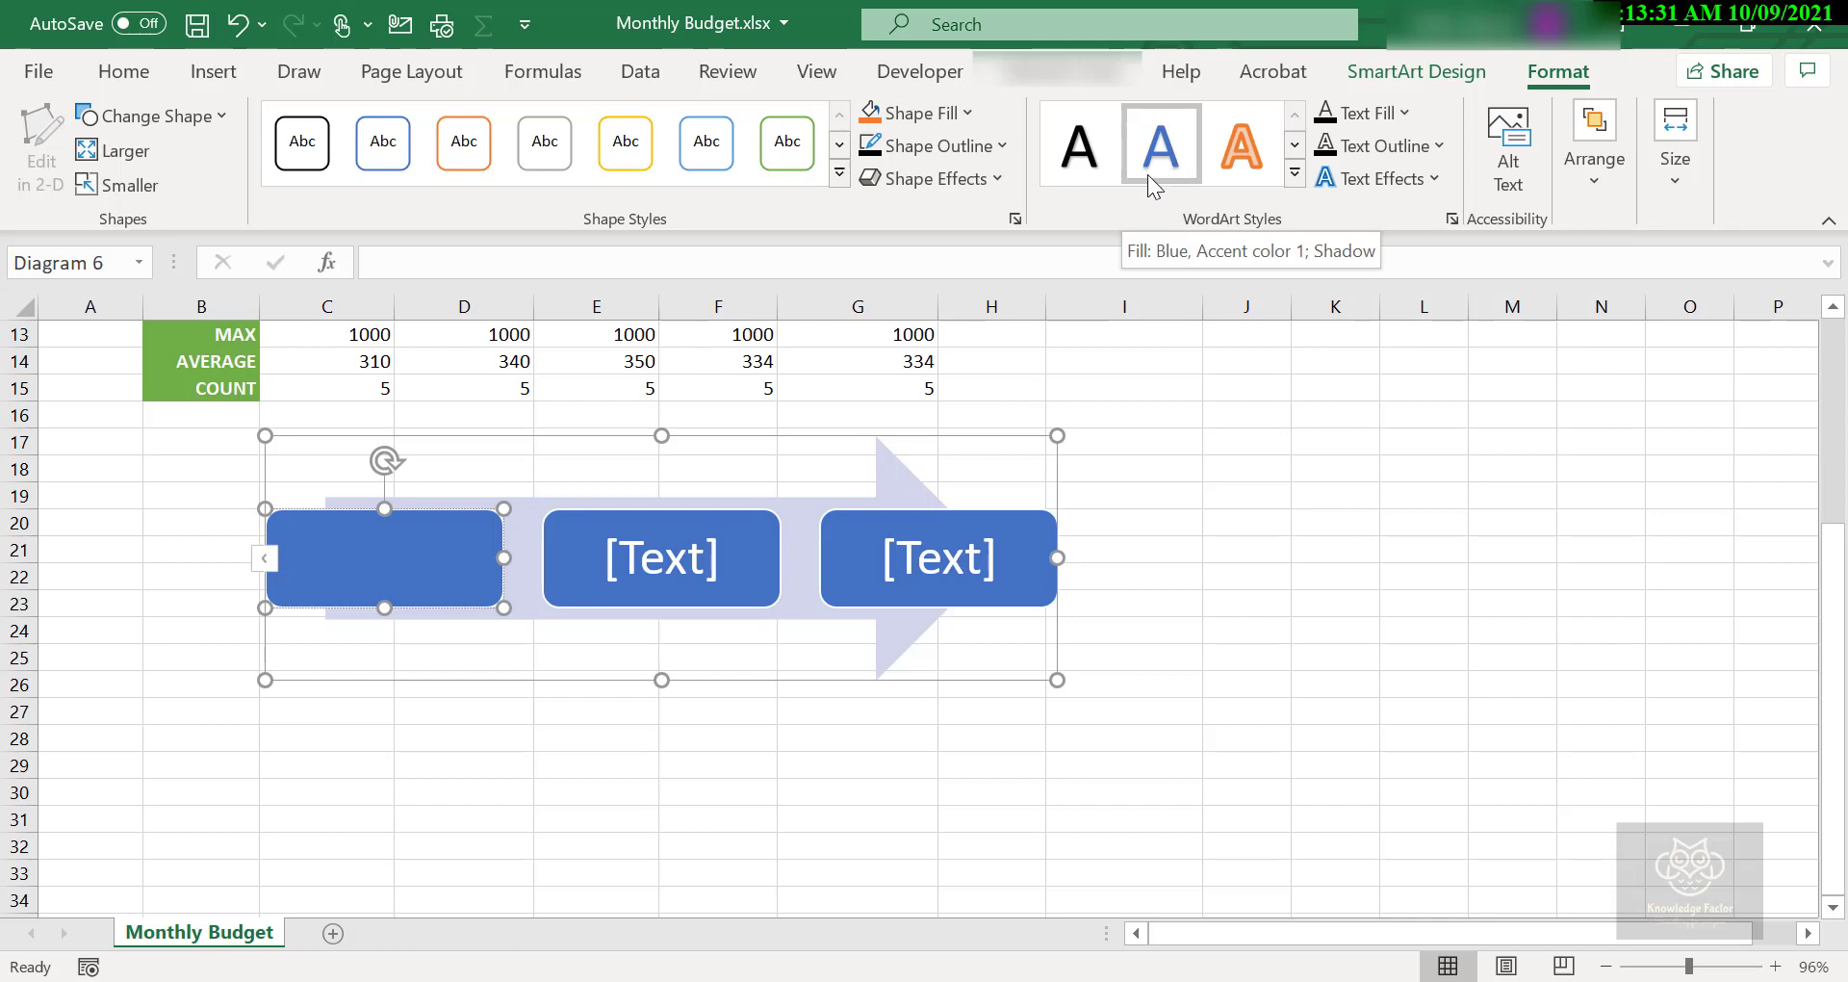
{"action": "left_click", "coordinate": [1398, 73]}
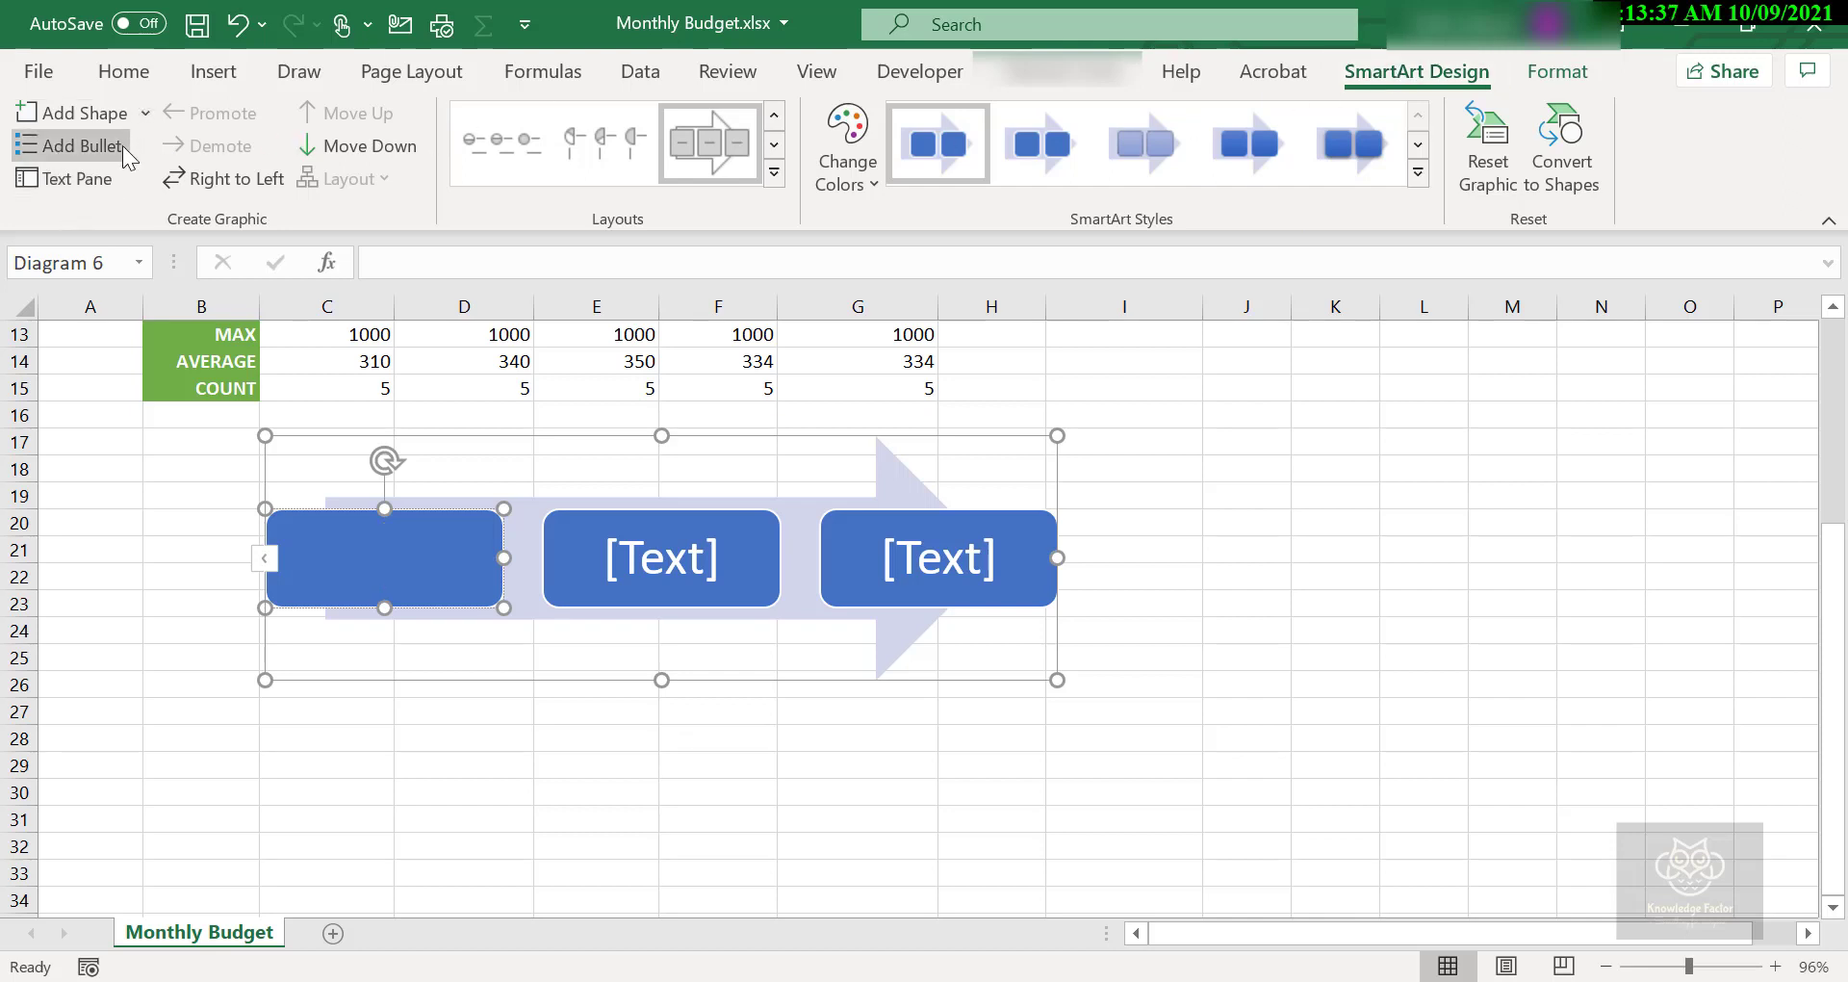
In the Text Pane, label the first two blocks 'Make Money' and 'Spend Money'.
{"action": "left_click", "coordinate": [70, 189]}
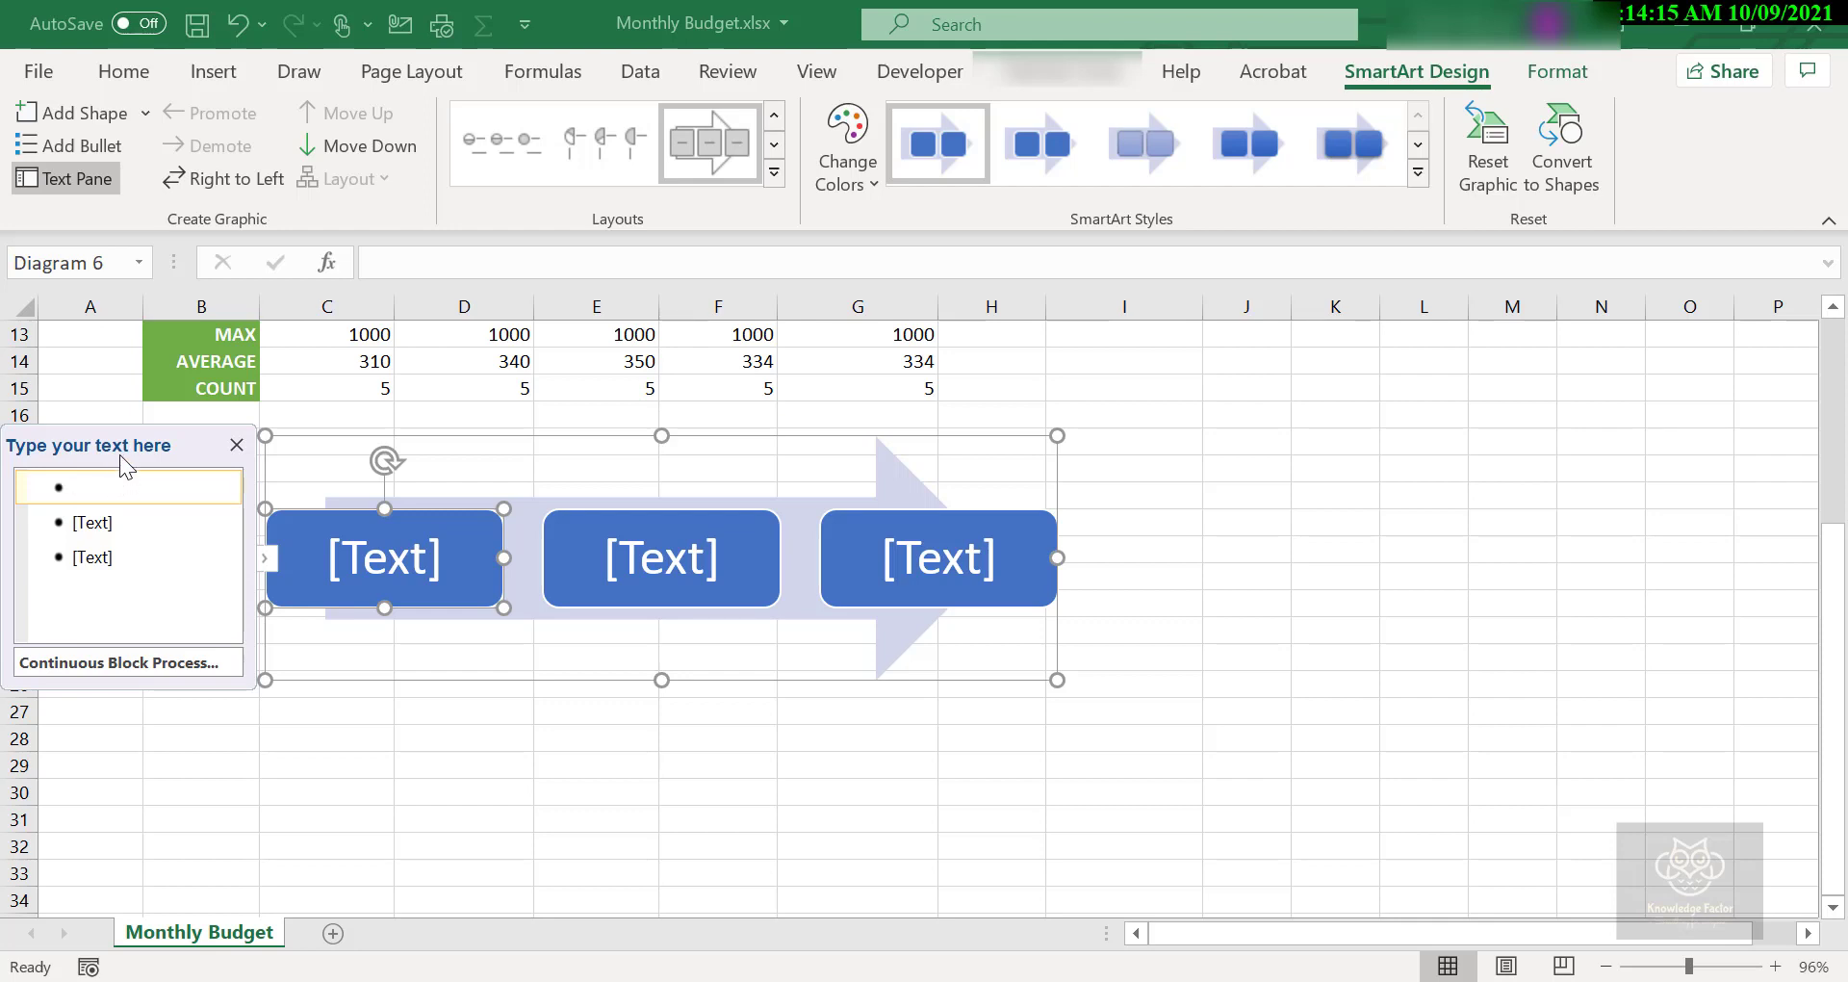
{"action": "type", "text": "Make"}
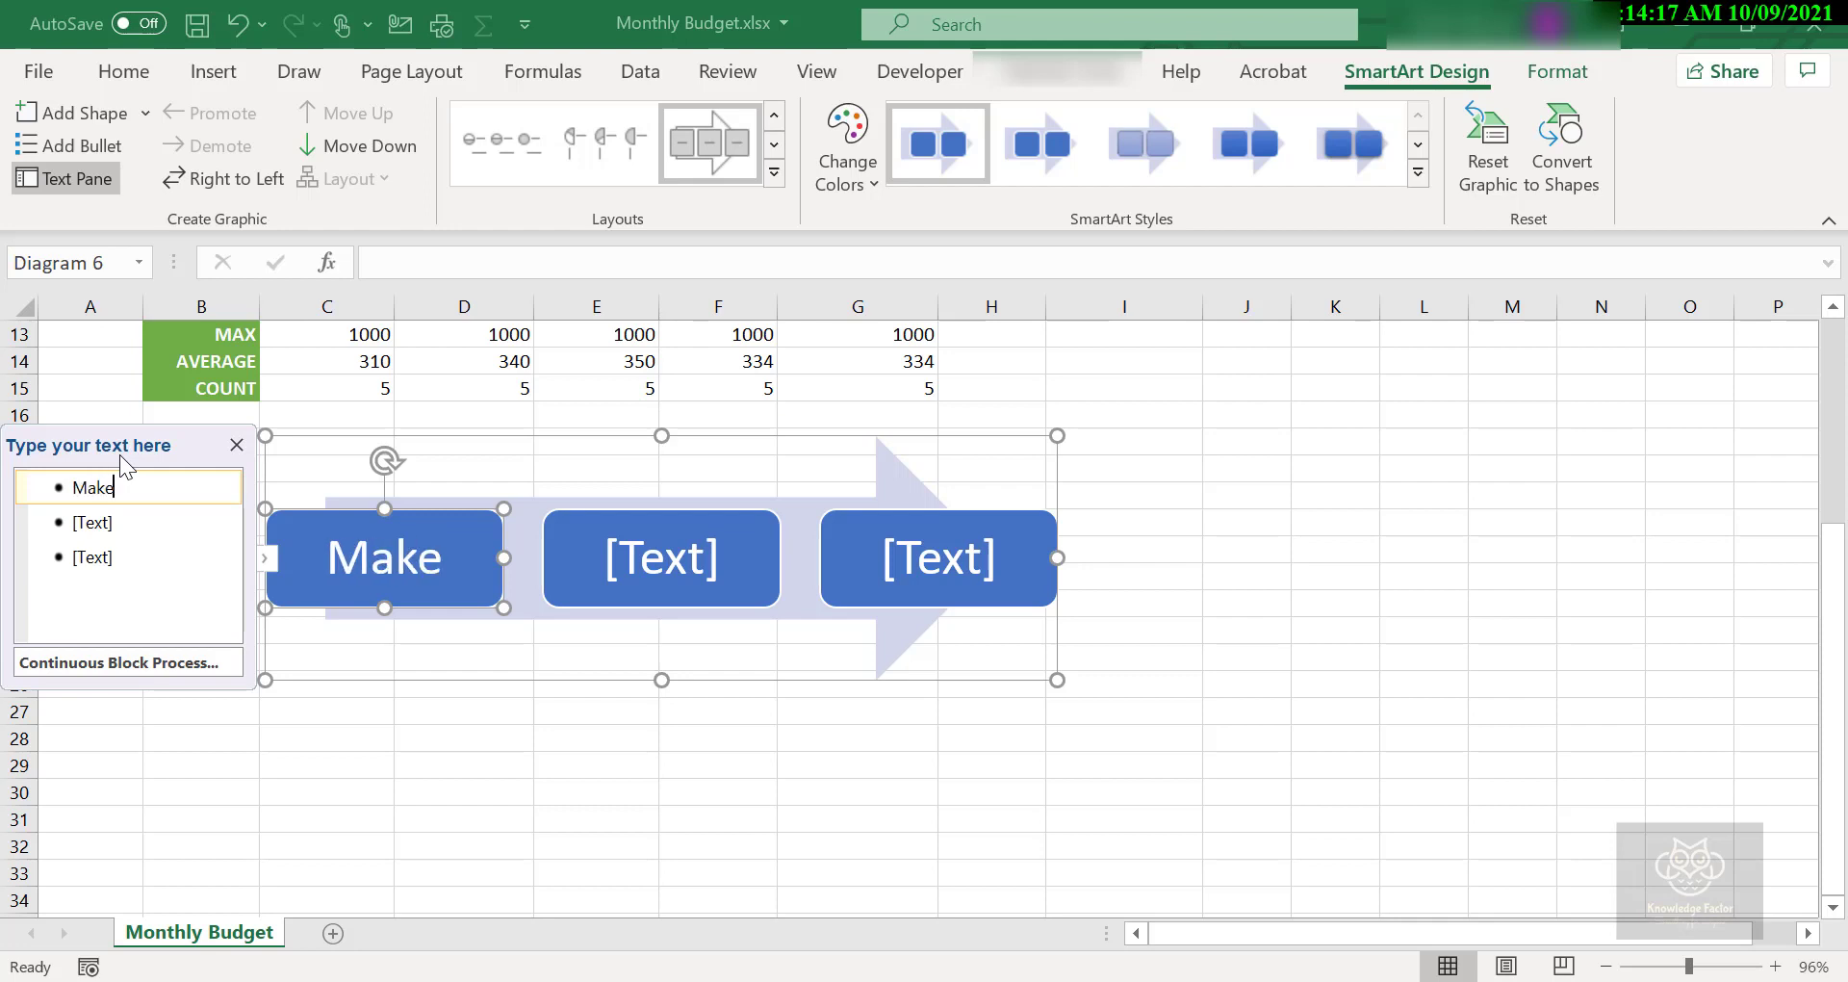
{"action": "type", "text": " Money"}
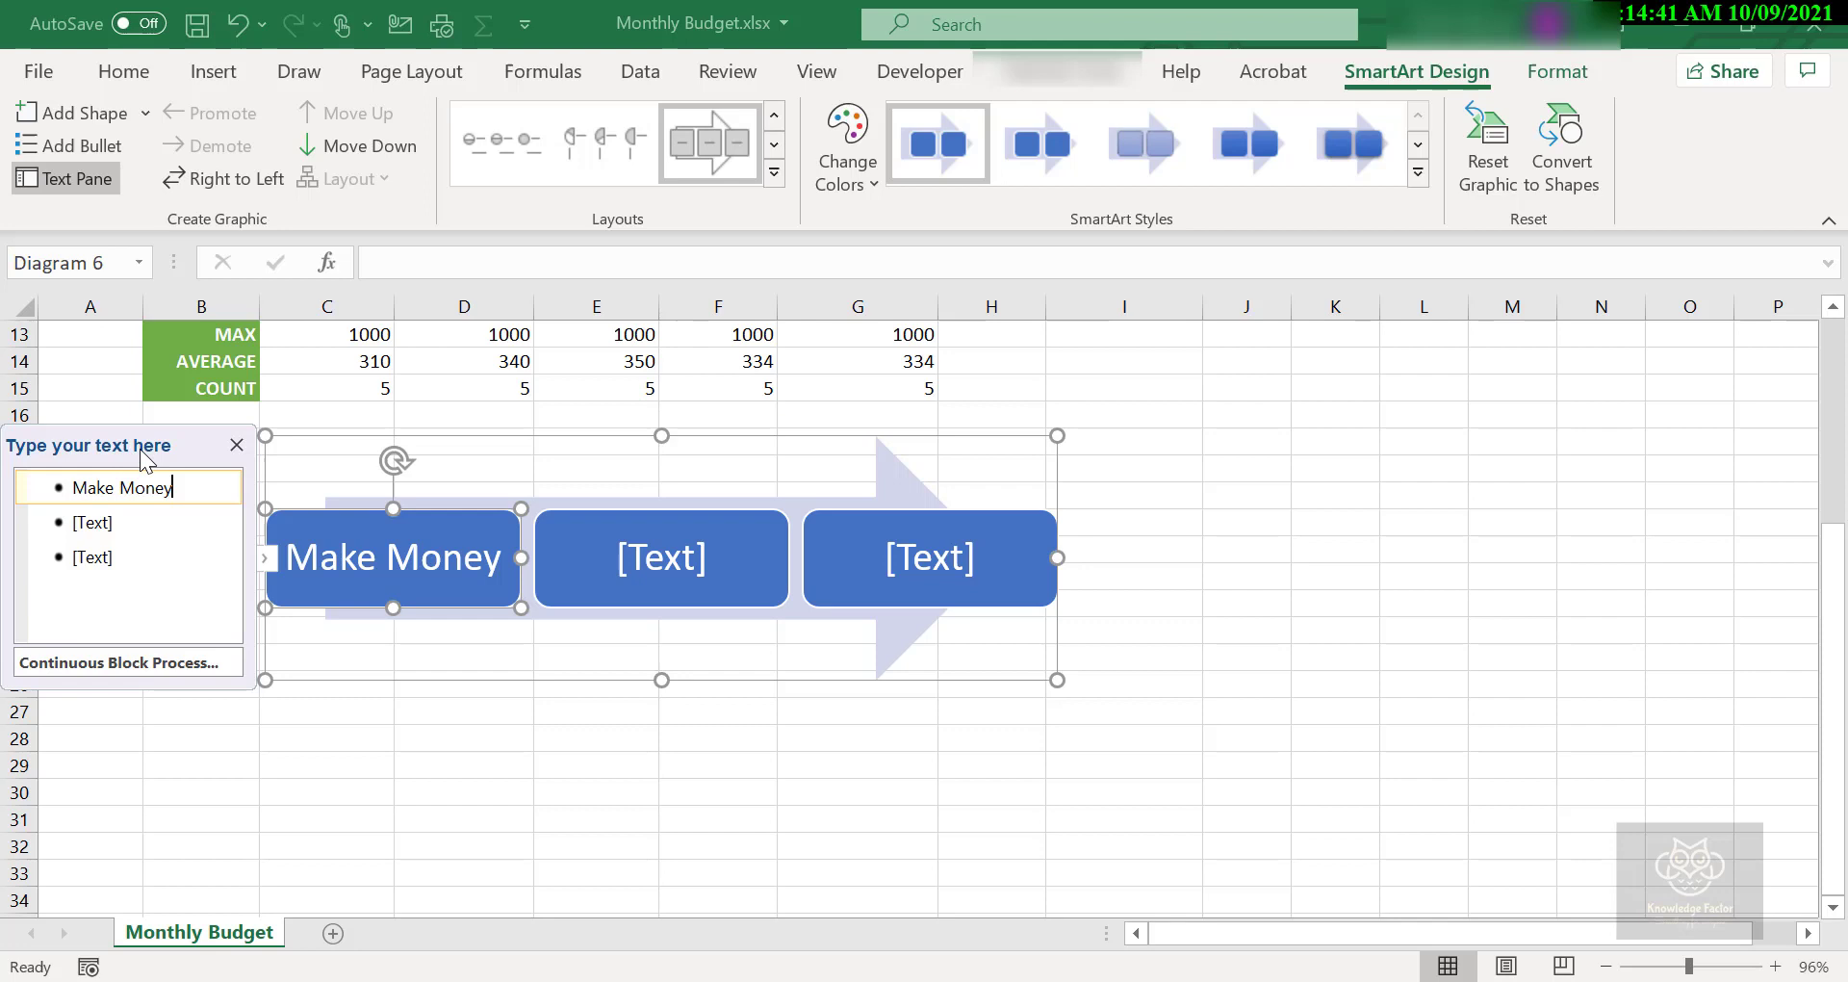
{"action": "left_click", "coordinate": [96, 524]}
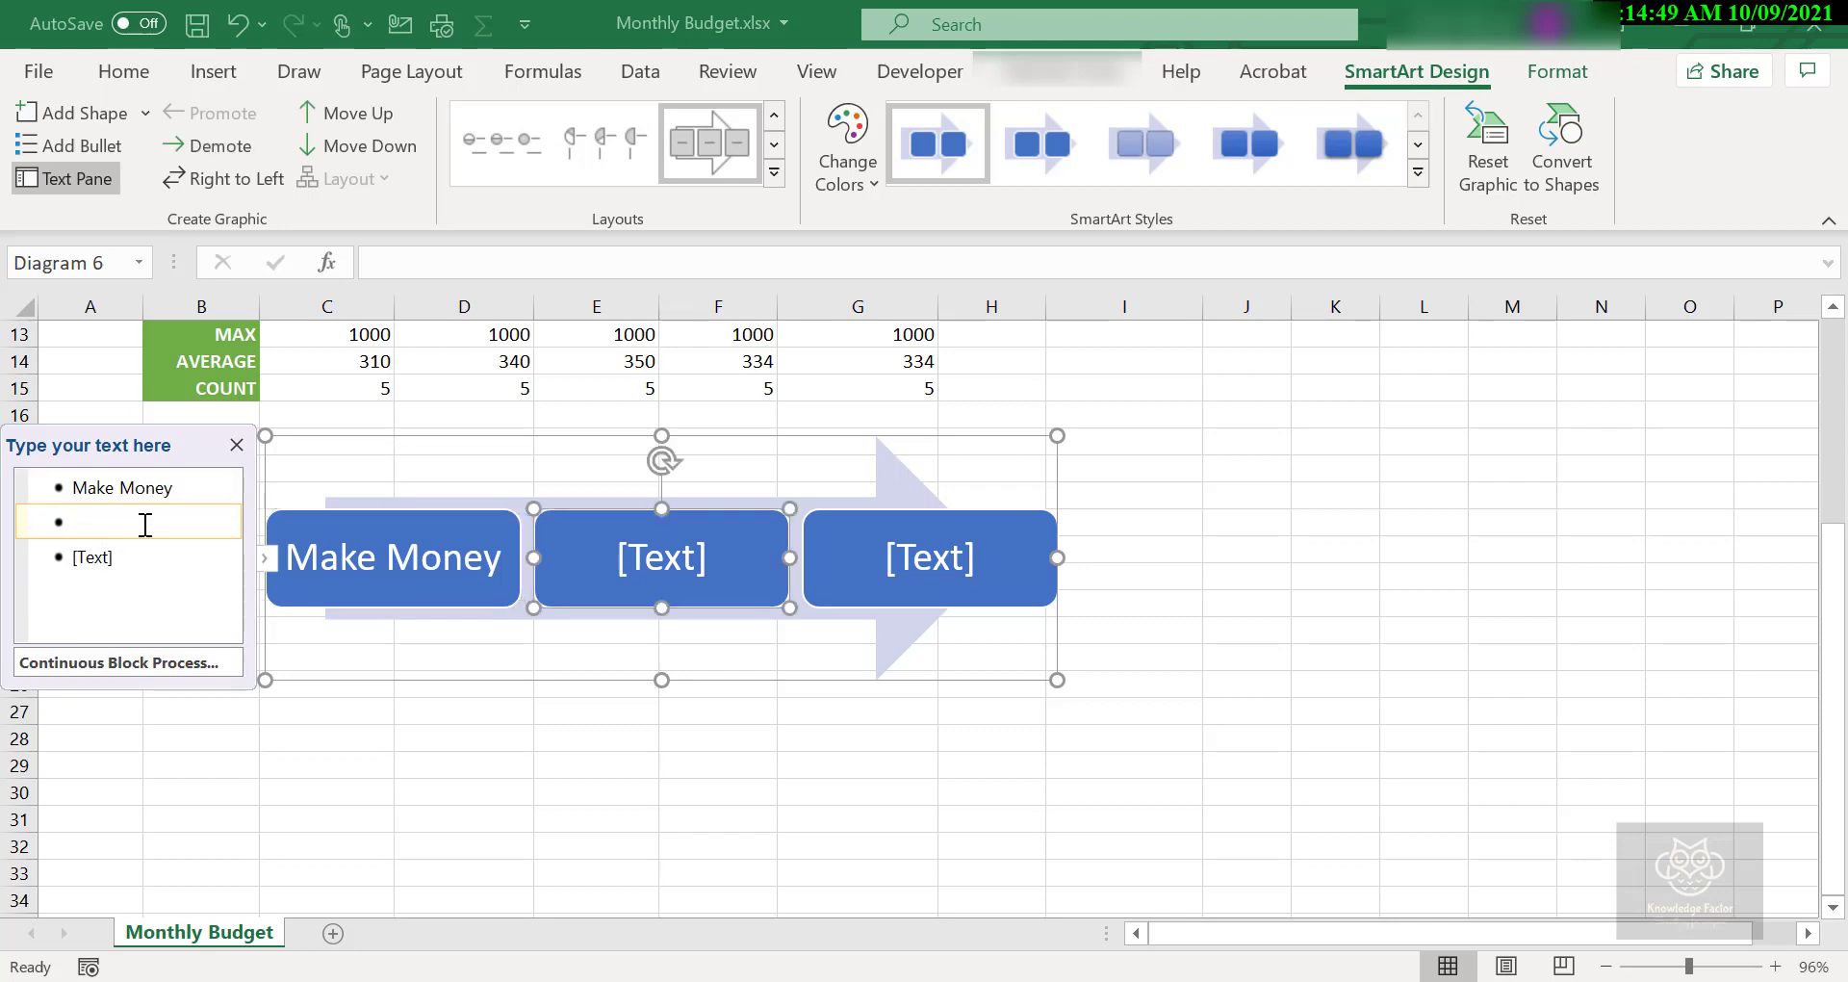
{"action": "type", "text": "Spend Mon"}
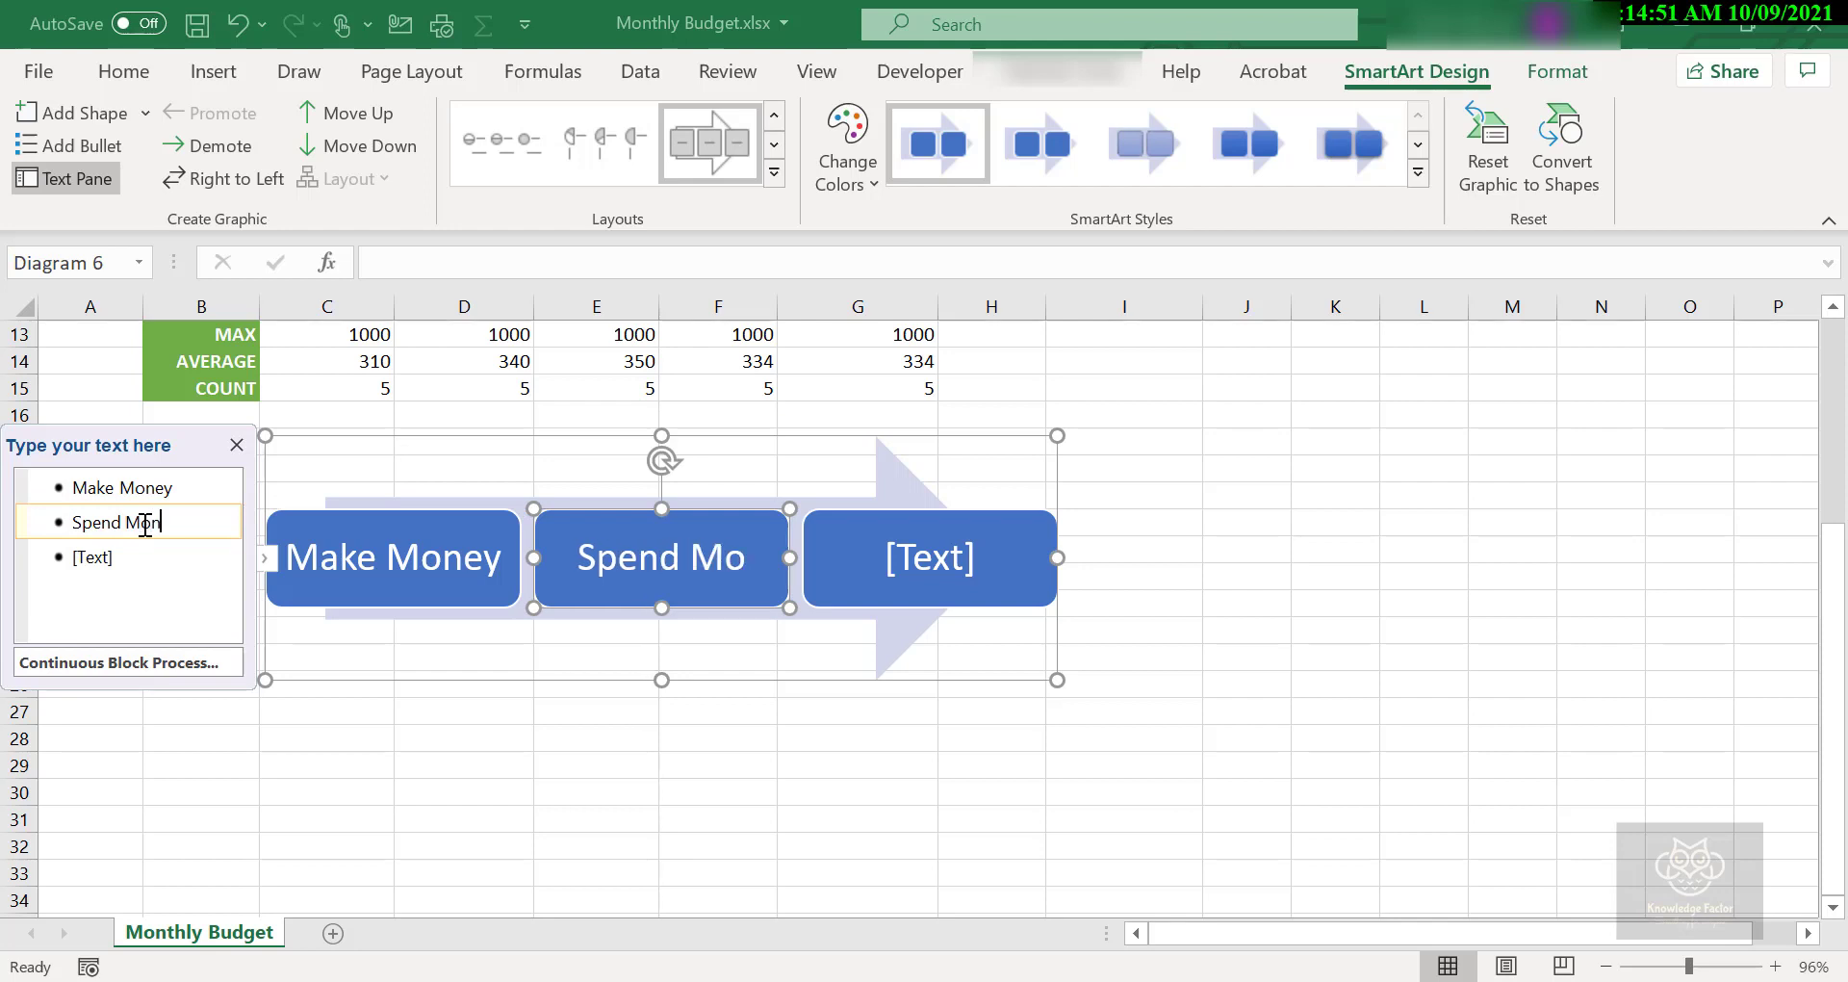
{"action": "type", "text": "ey"}
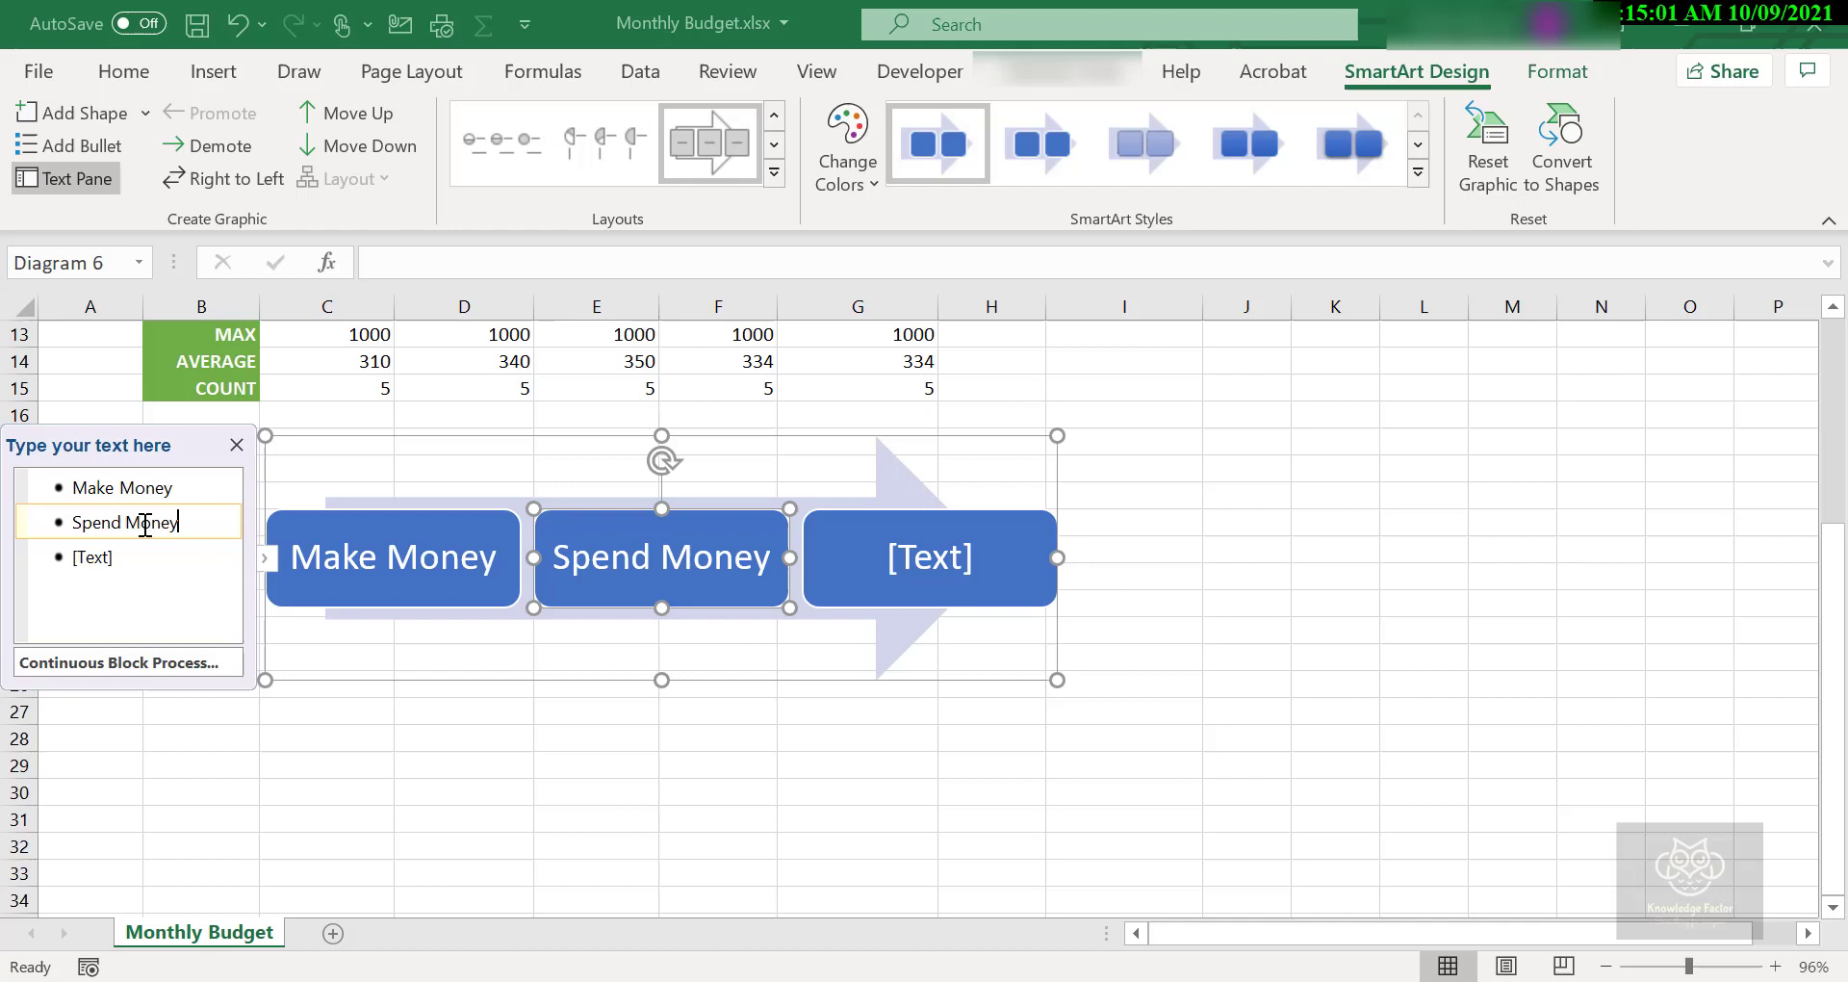
Type 'Track Money' into the third block, correcting the 'Monet' typo.
{"action": "left_click", "coordinate": [931, 570]}
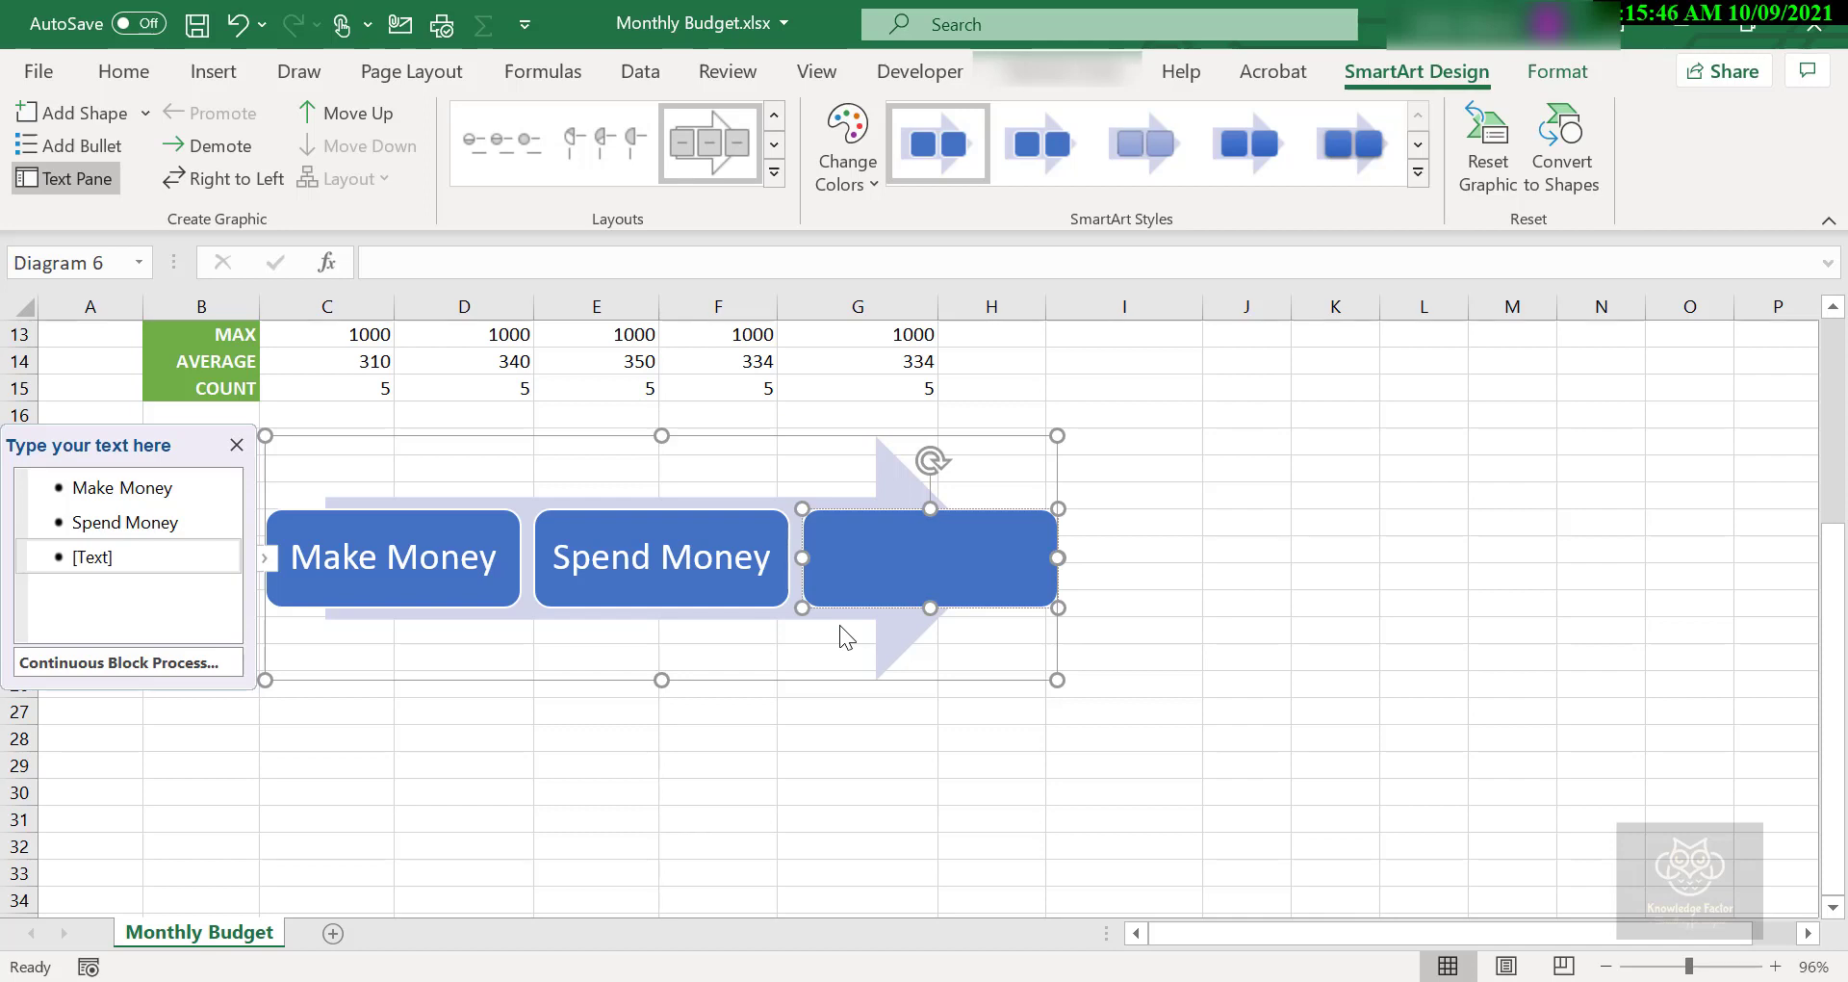
{"action": "type", "text": "Tra"}
{"action": "type", "text": "ck Monet"}
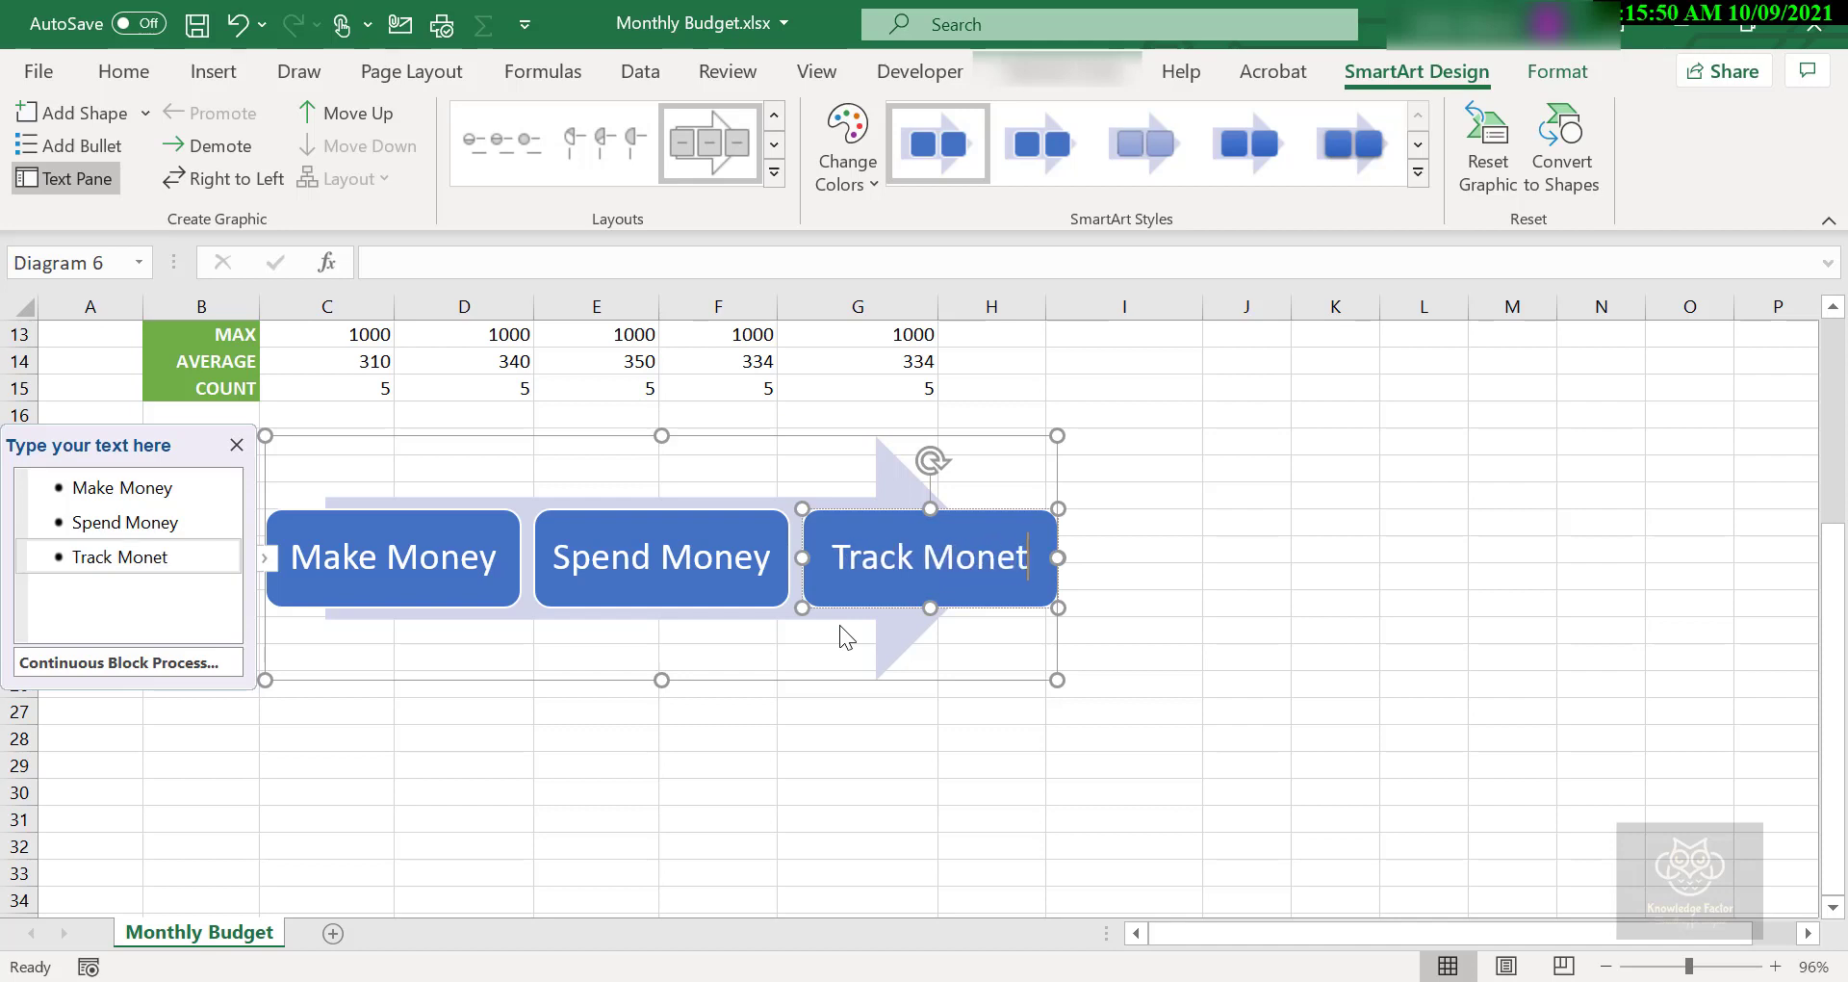
{"action": "key", "text": "BackSpace"}
{"action": "type", "text": "y"}
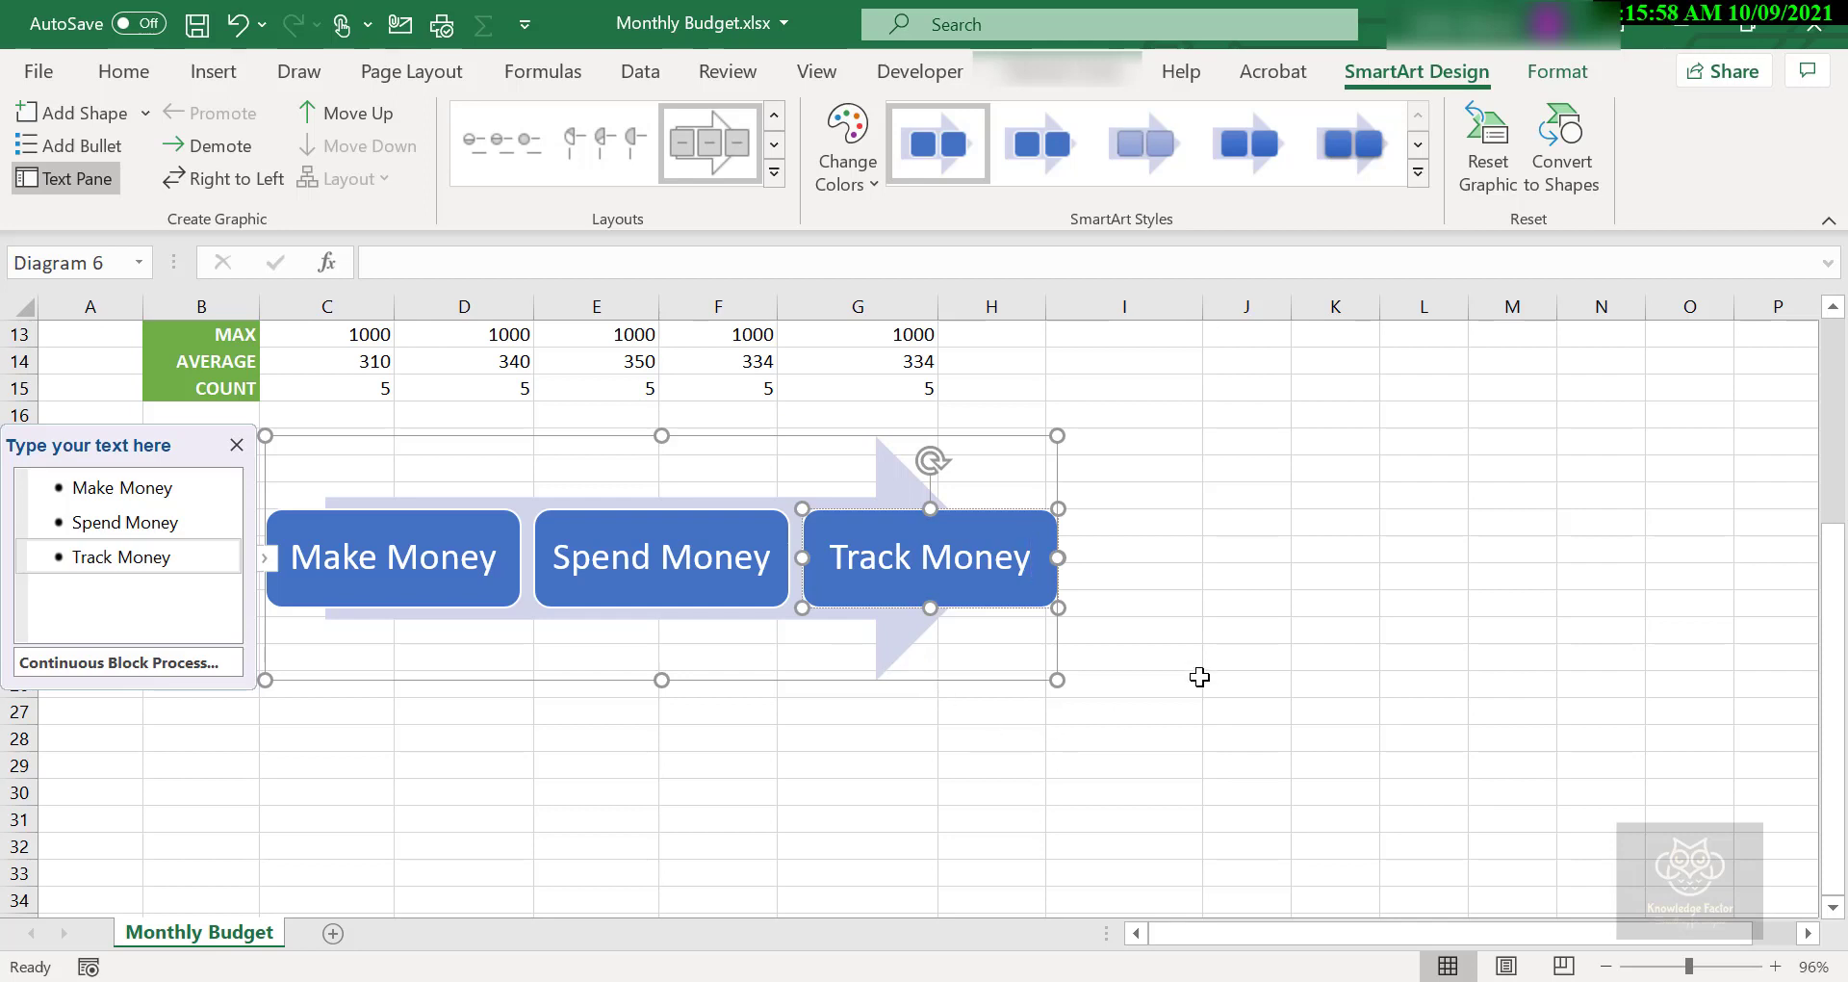
{"action": "left_click", "coordinate": [1200, 677]}
{"action": "left_click", "coordinate": [466, 589]}
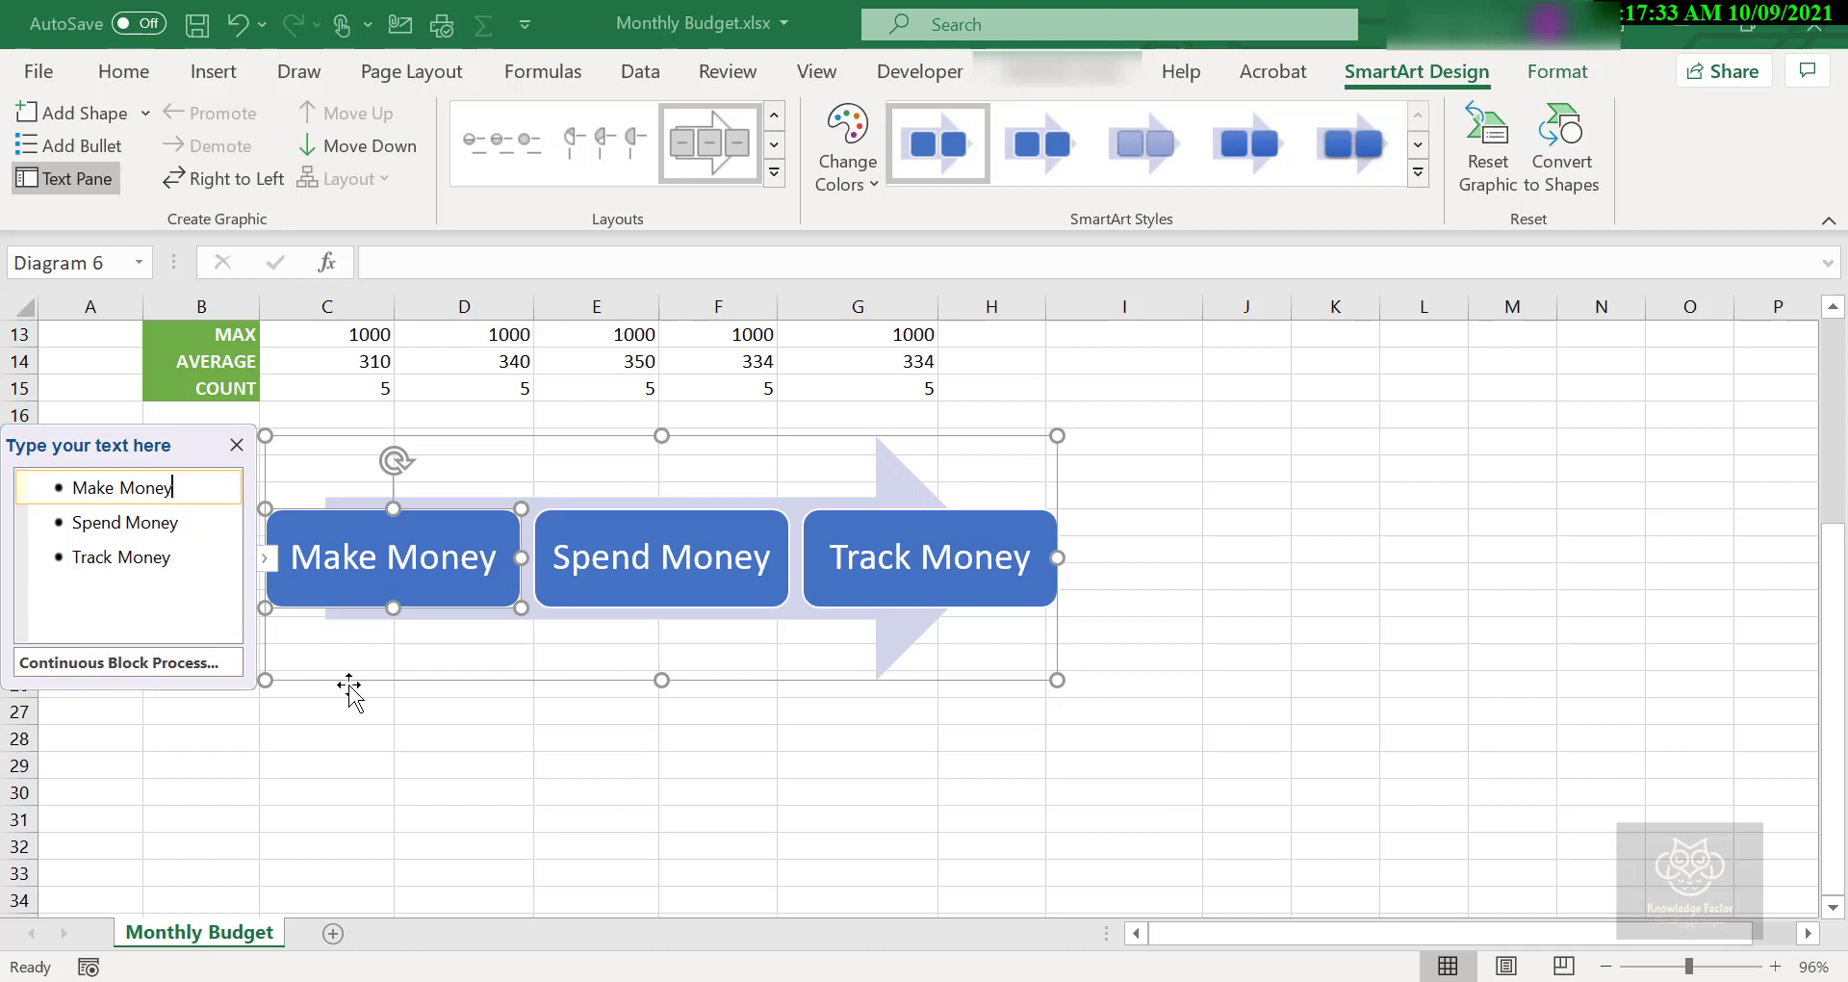
Add an empty indented bullet beneath Make Money in the Text Pane.
{"action": "key", "text": "Return"}
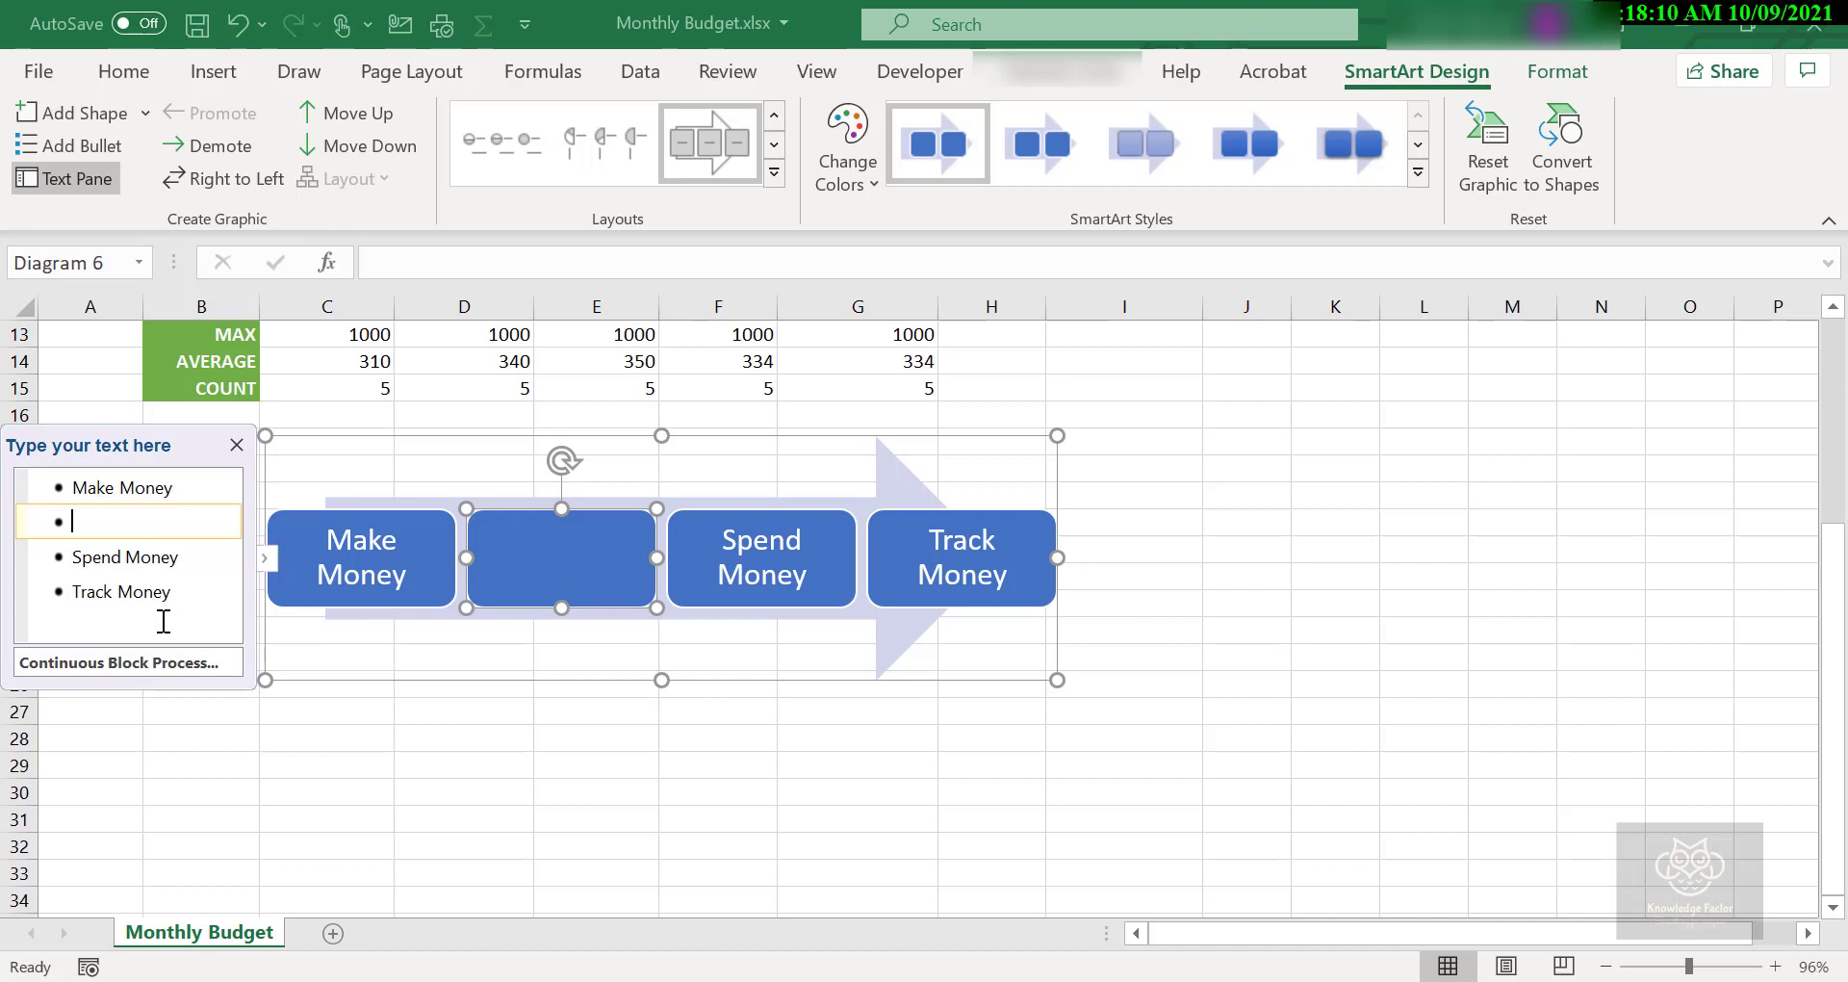
{"action": "key", "text": "BackSpace"}
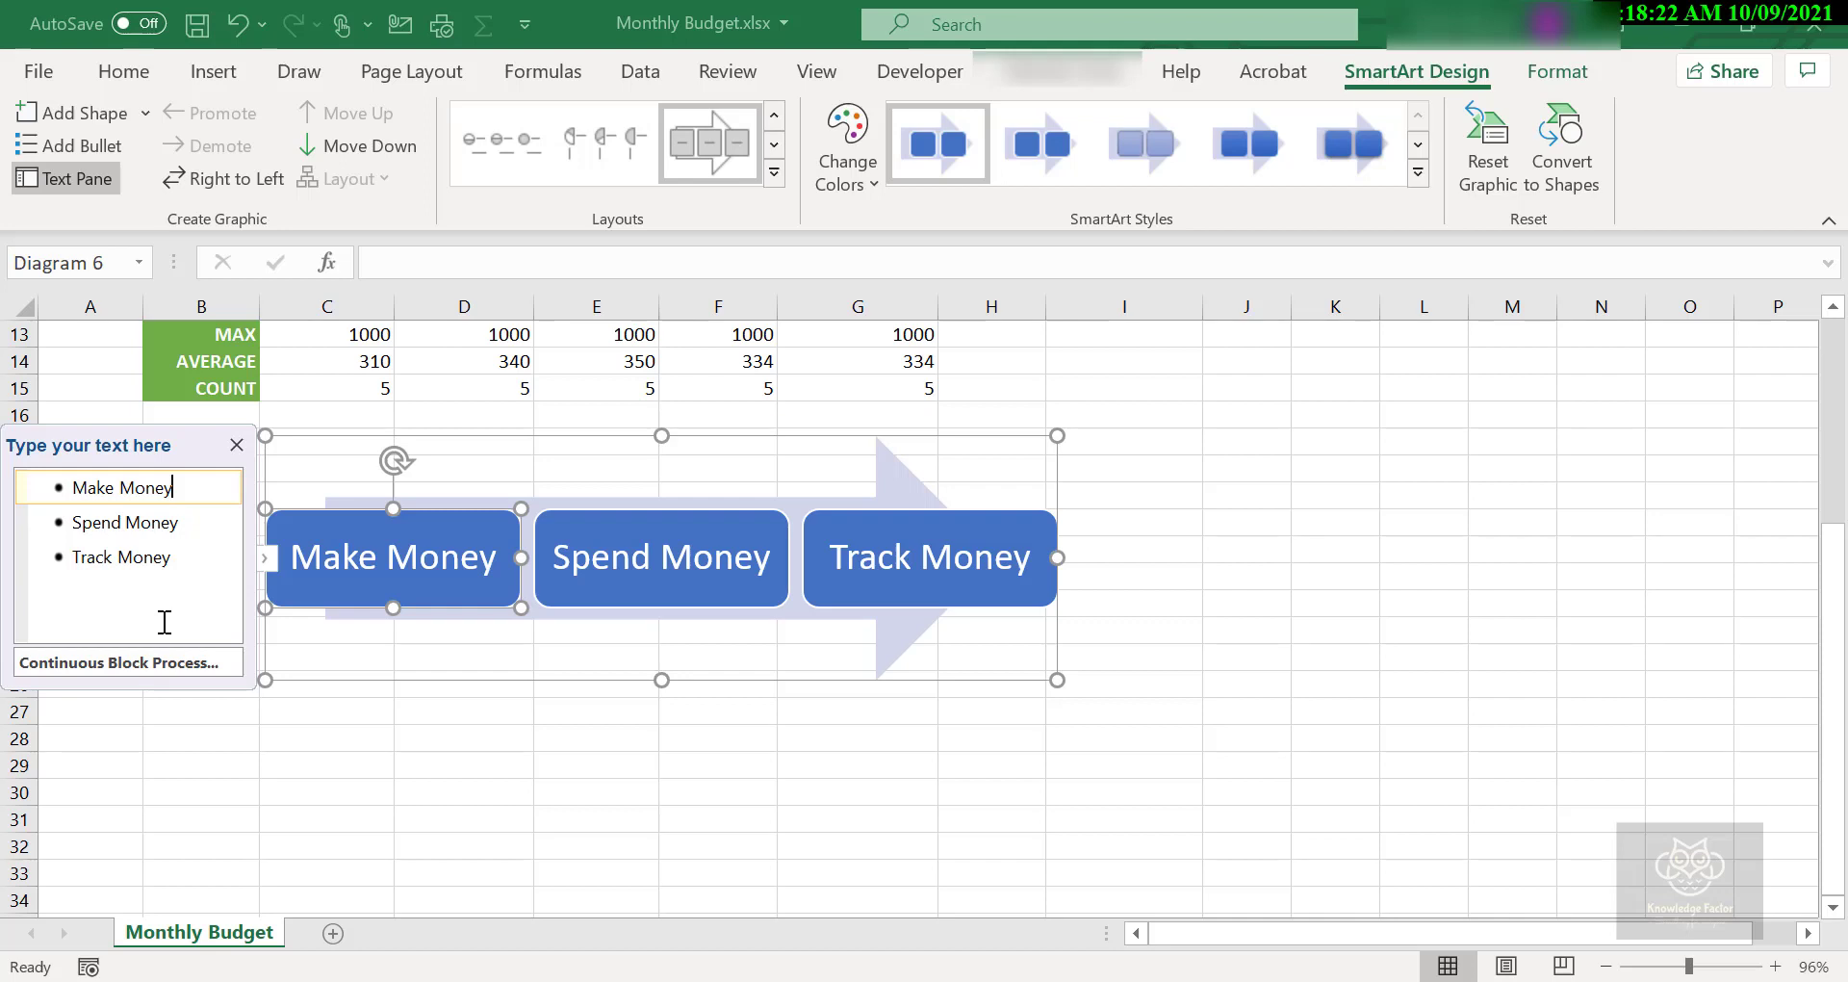
{"action": "key", "text": "Return"}
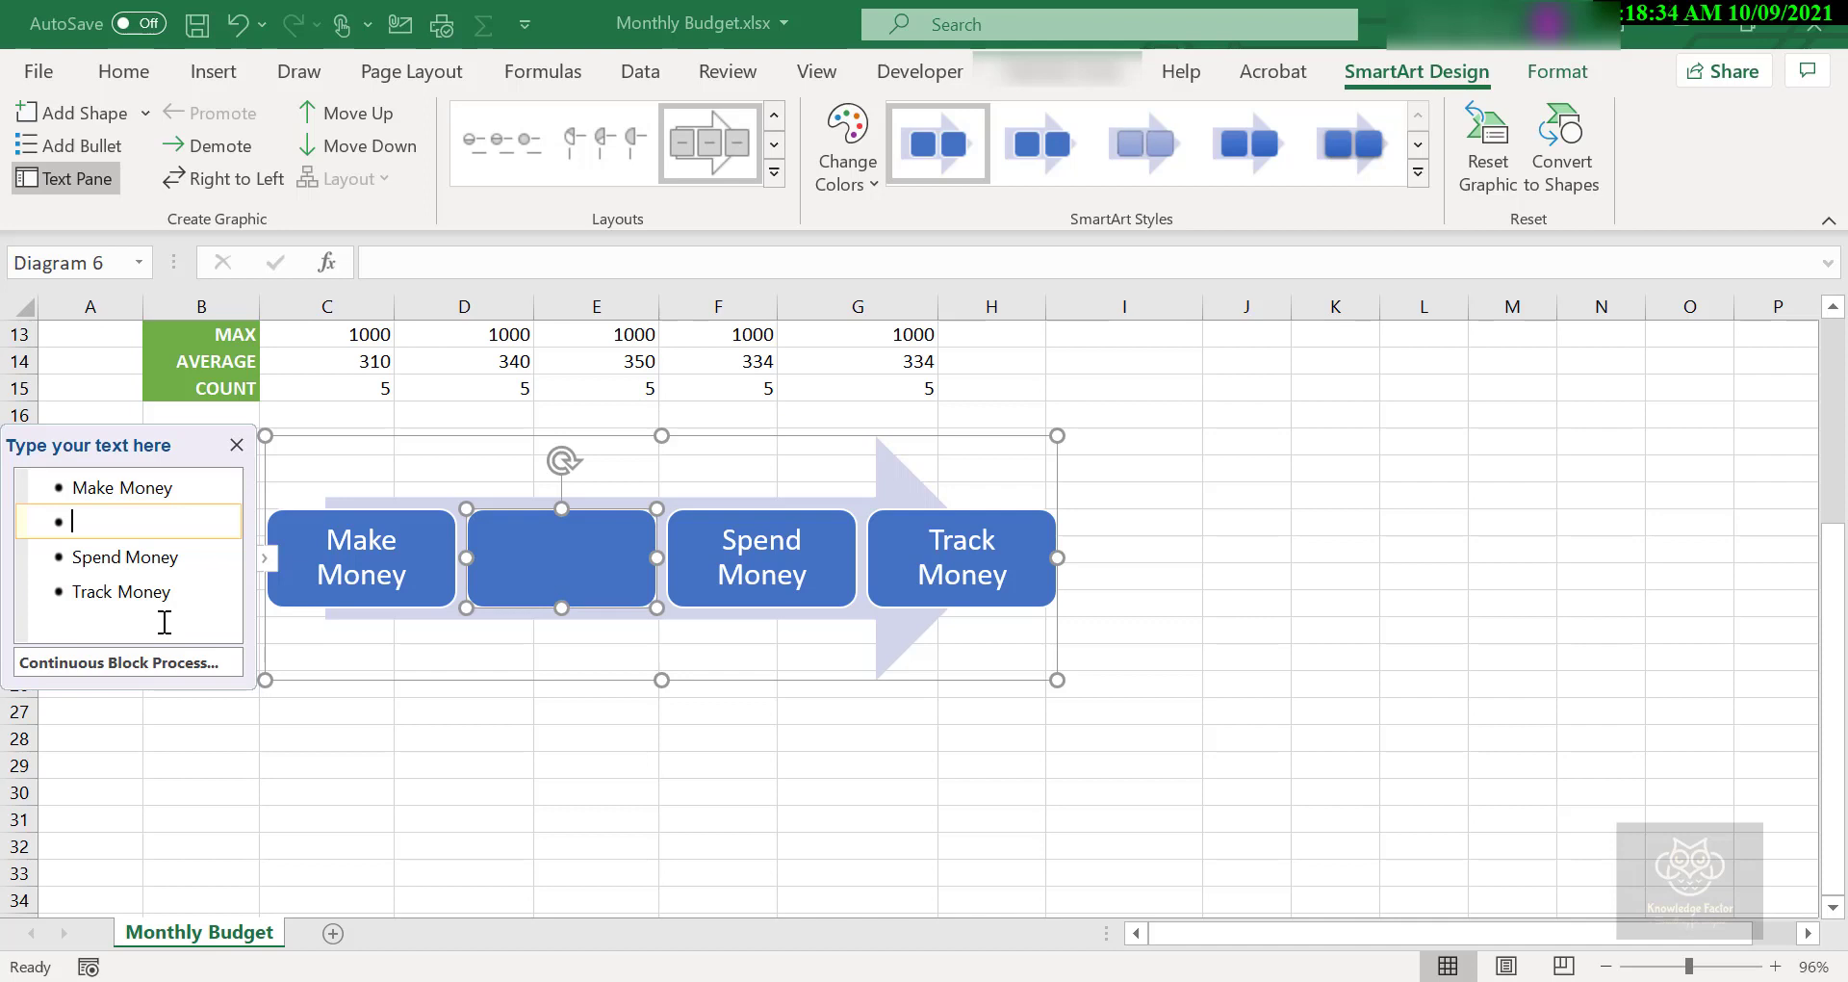
{"action": "key", "text": "Tab"}
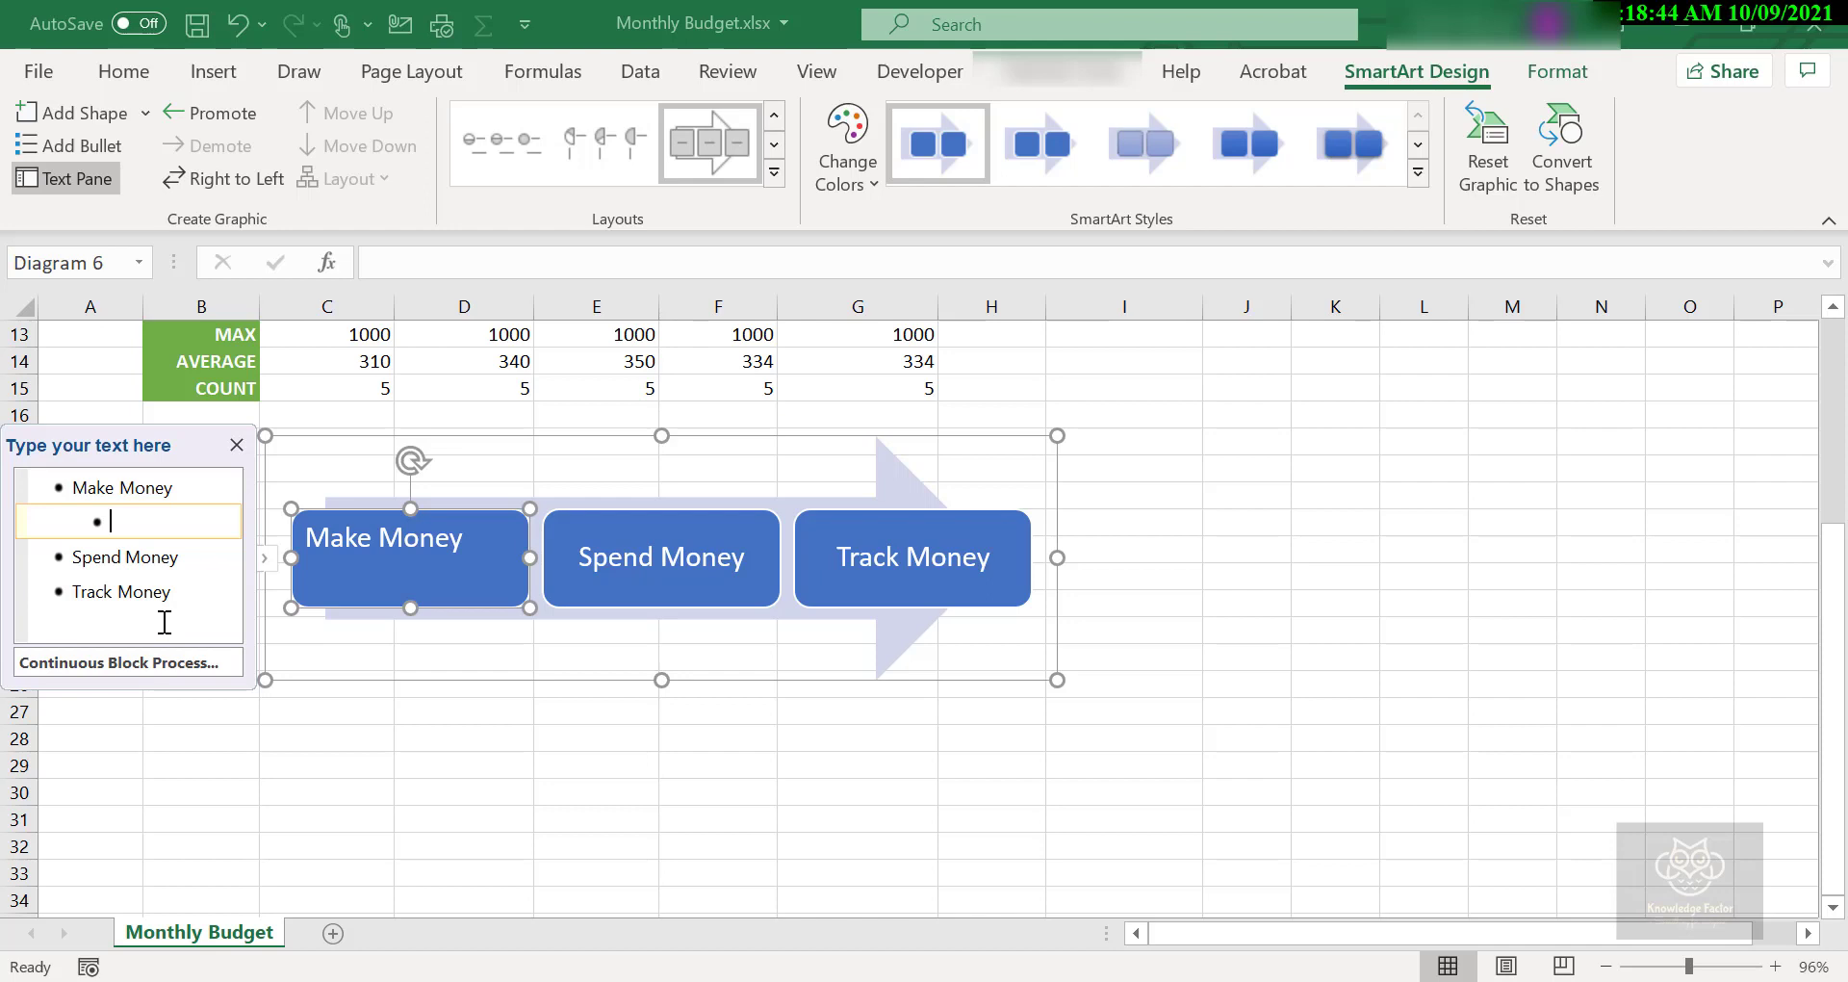
Enter 'Work' and 'Ask my Mom' as sub-points under Make Money.
{"action": "type", "text": "Work"}
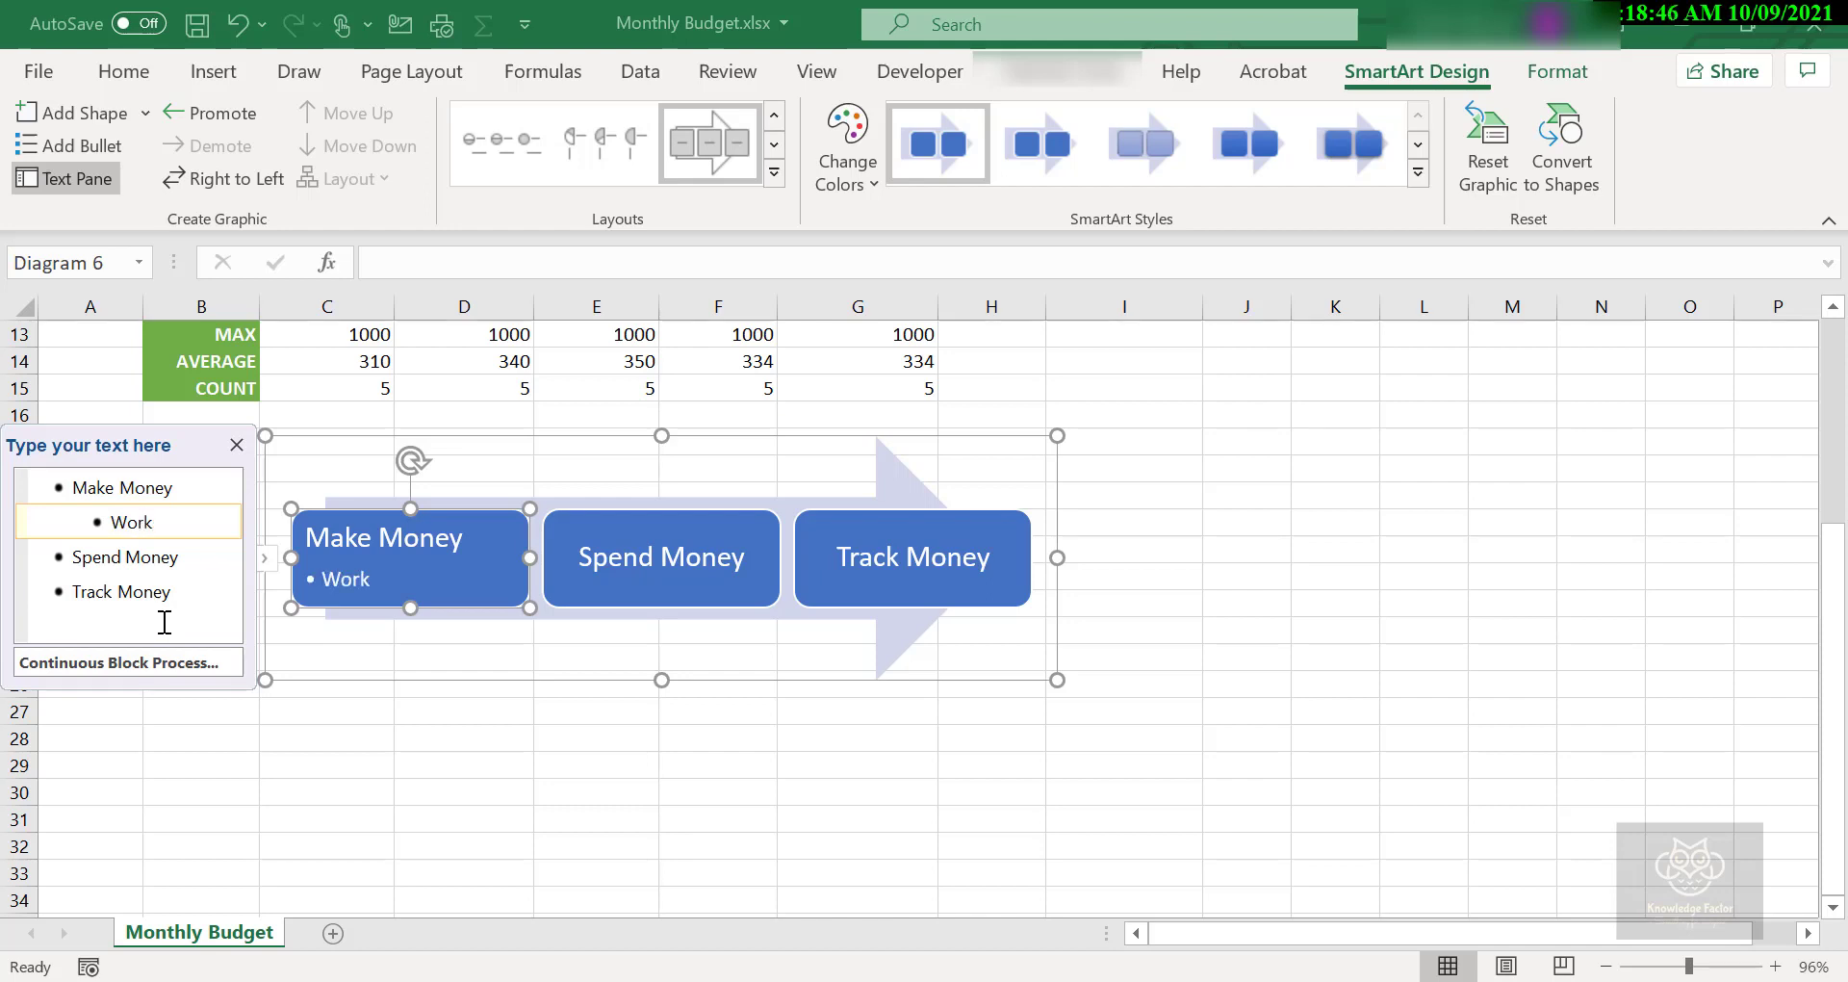
{"action": "key", "text": "Return"}
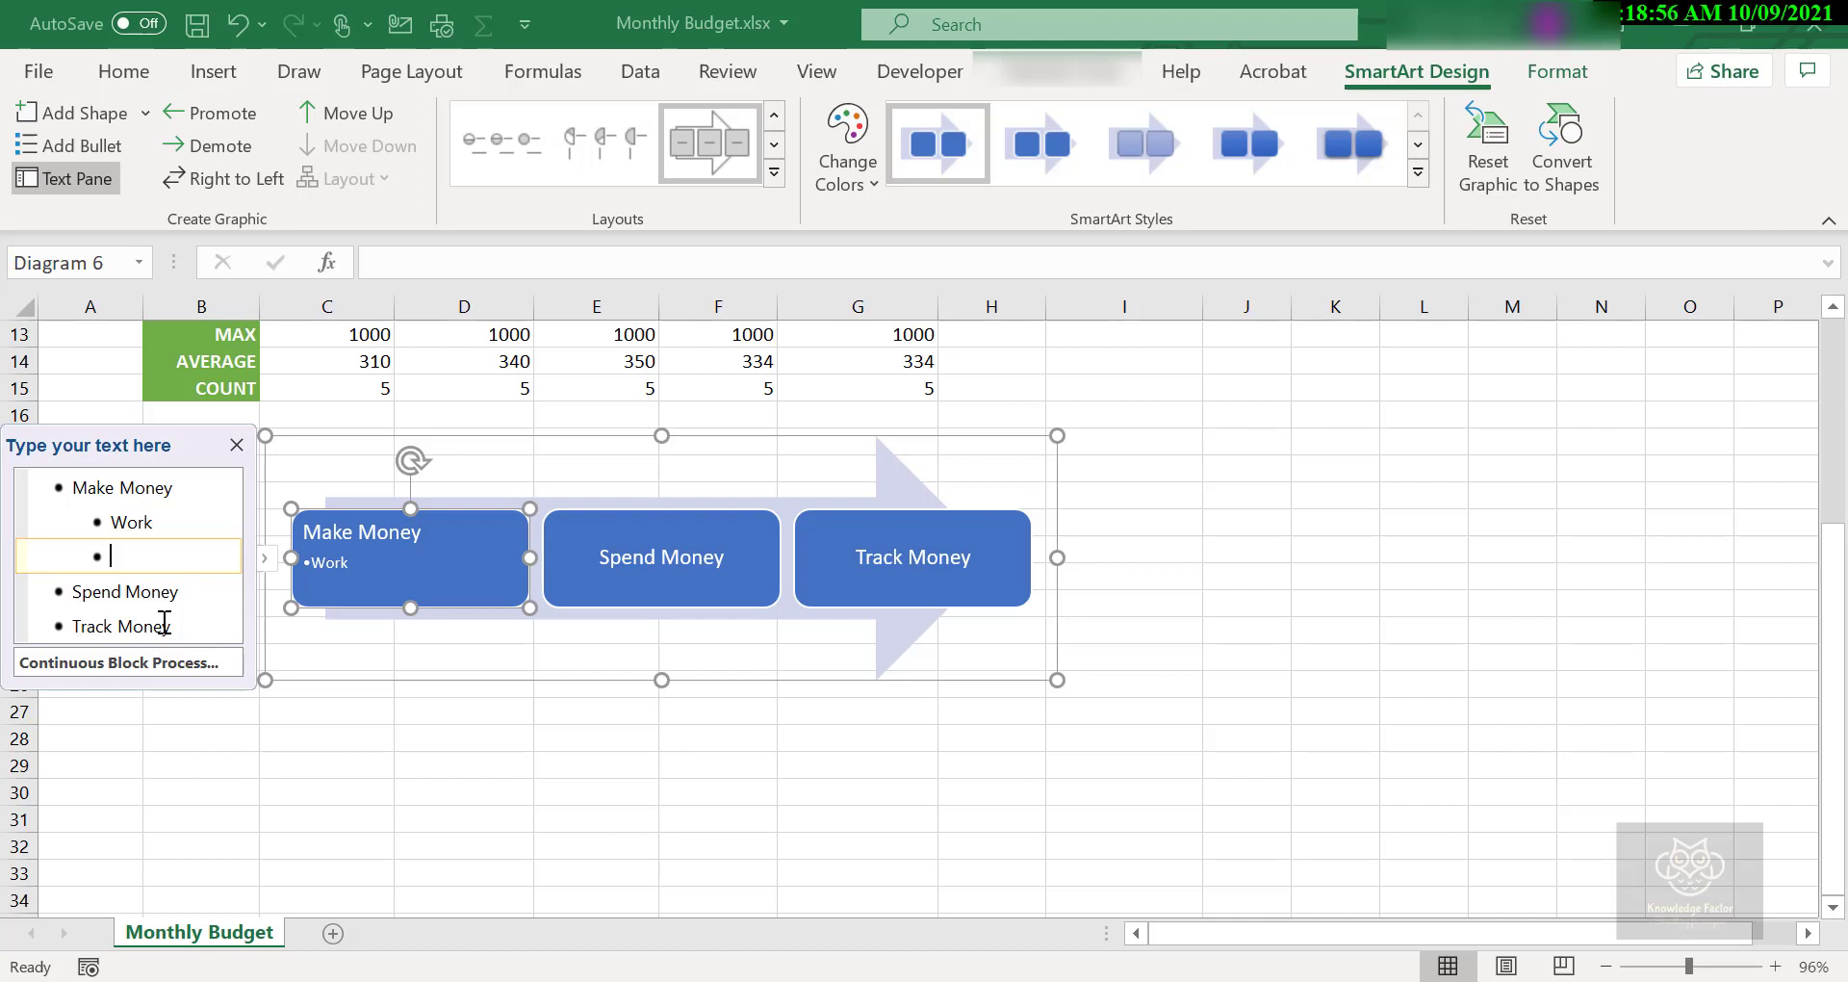
{"action": "type", "text": "Ask my"}
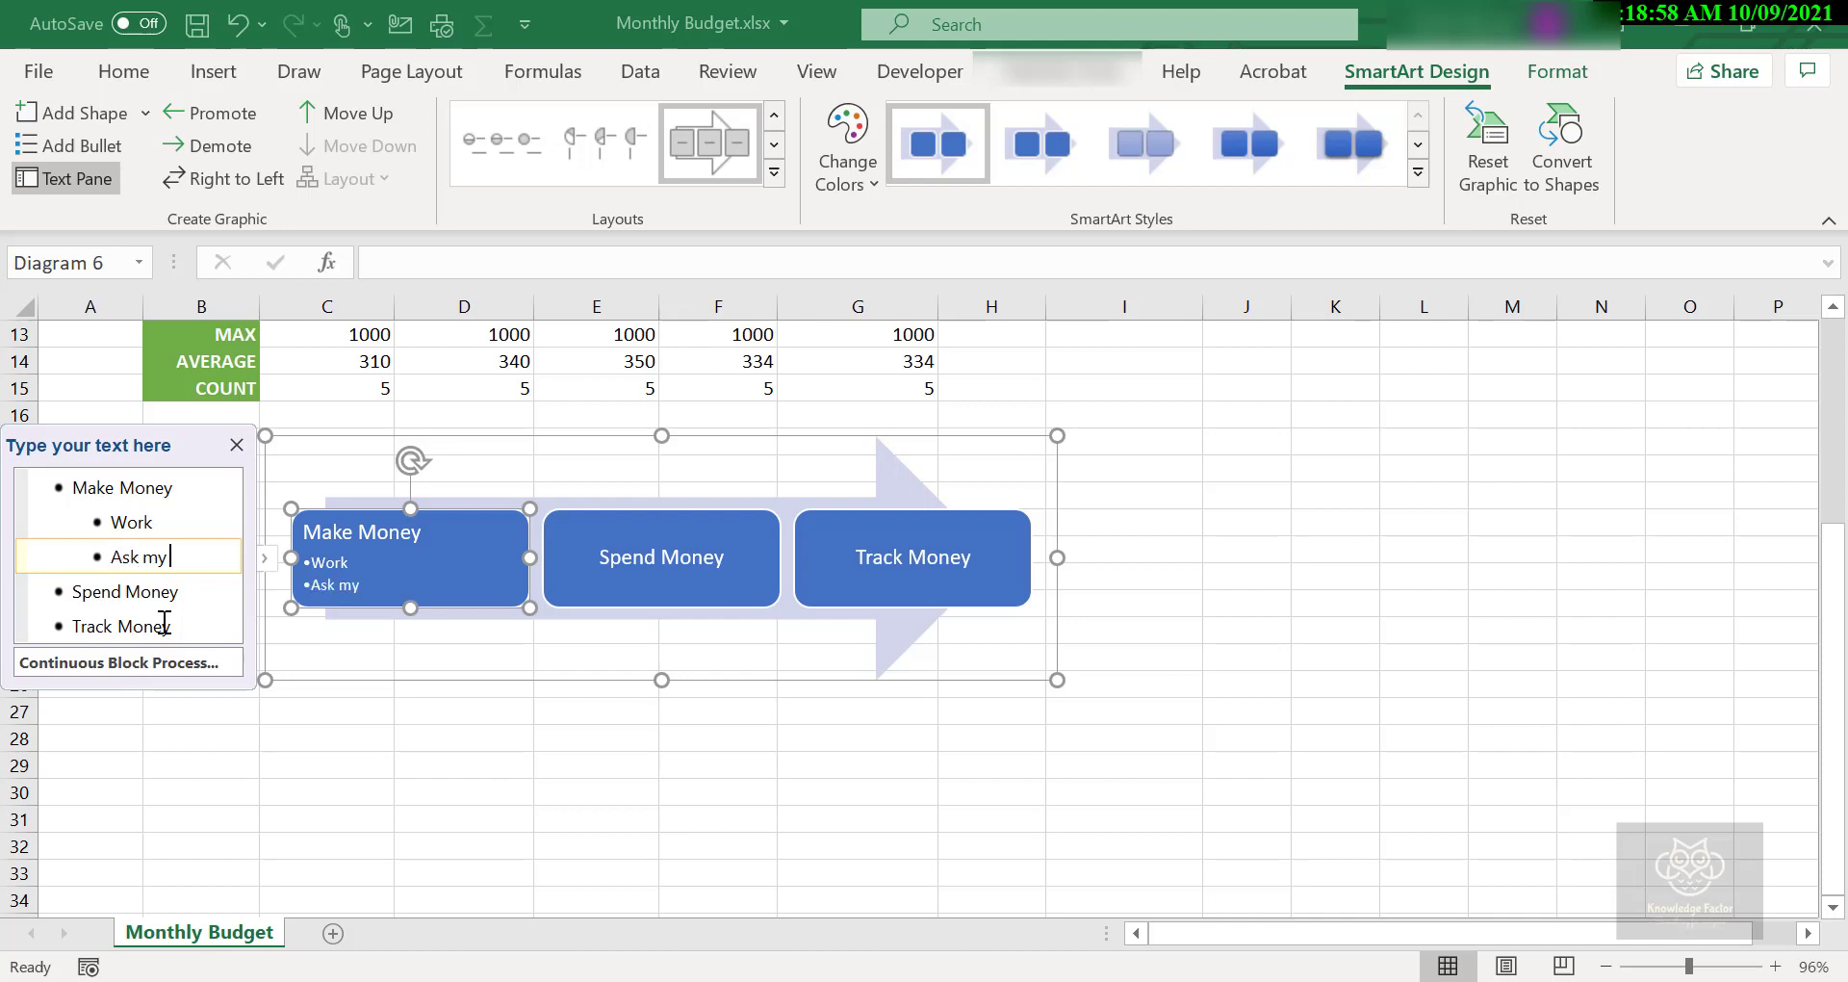
{"action": "type", "text": " Mom"}
{"action": "left_click", "coordinate": [204, 591]}
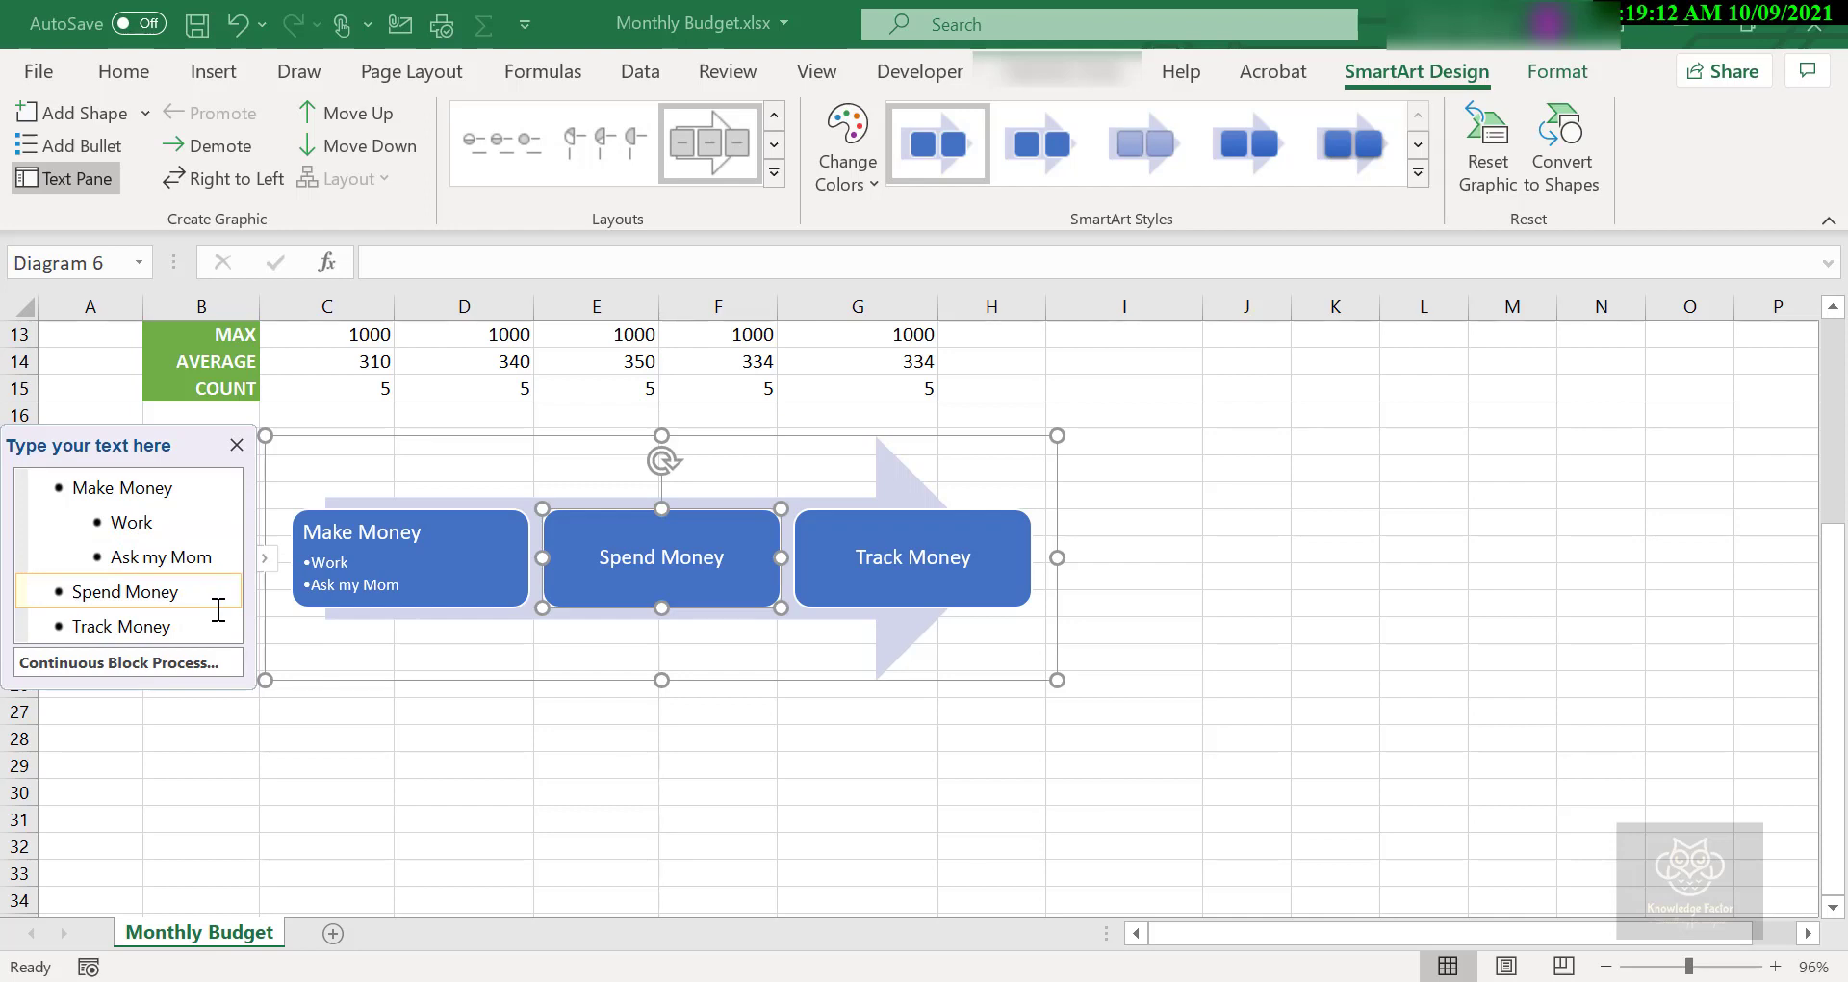
Add indented sub-points 'Movie' and 'Play' beneath Spend Money.
{"action": "key", "text": "Return"}
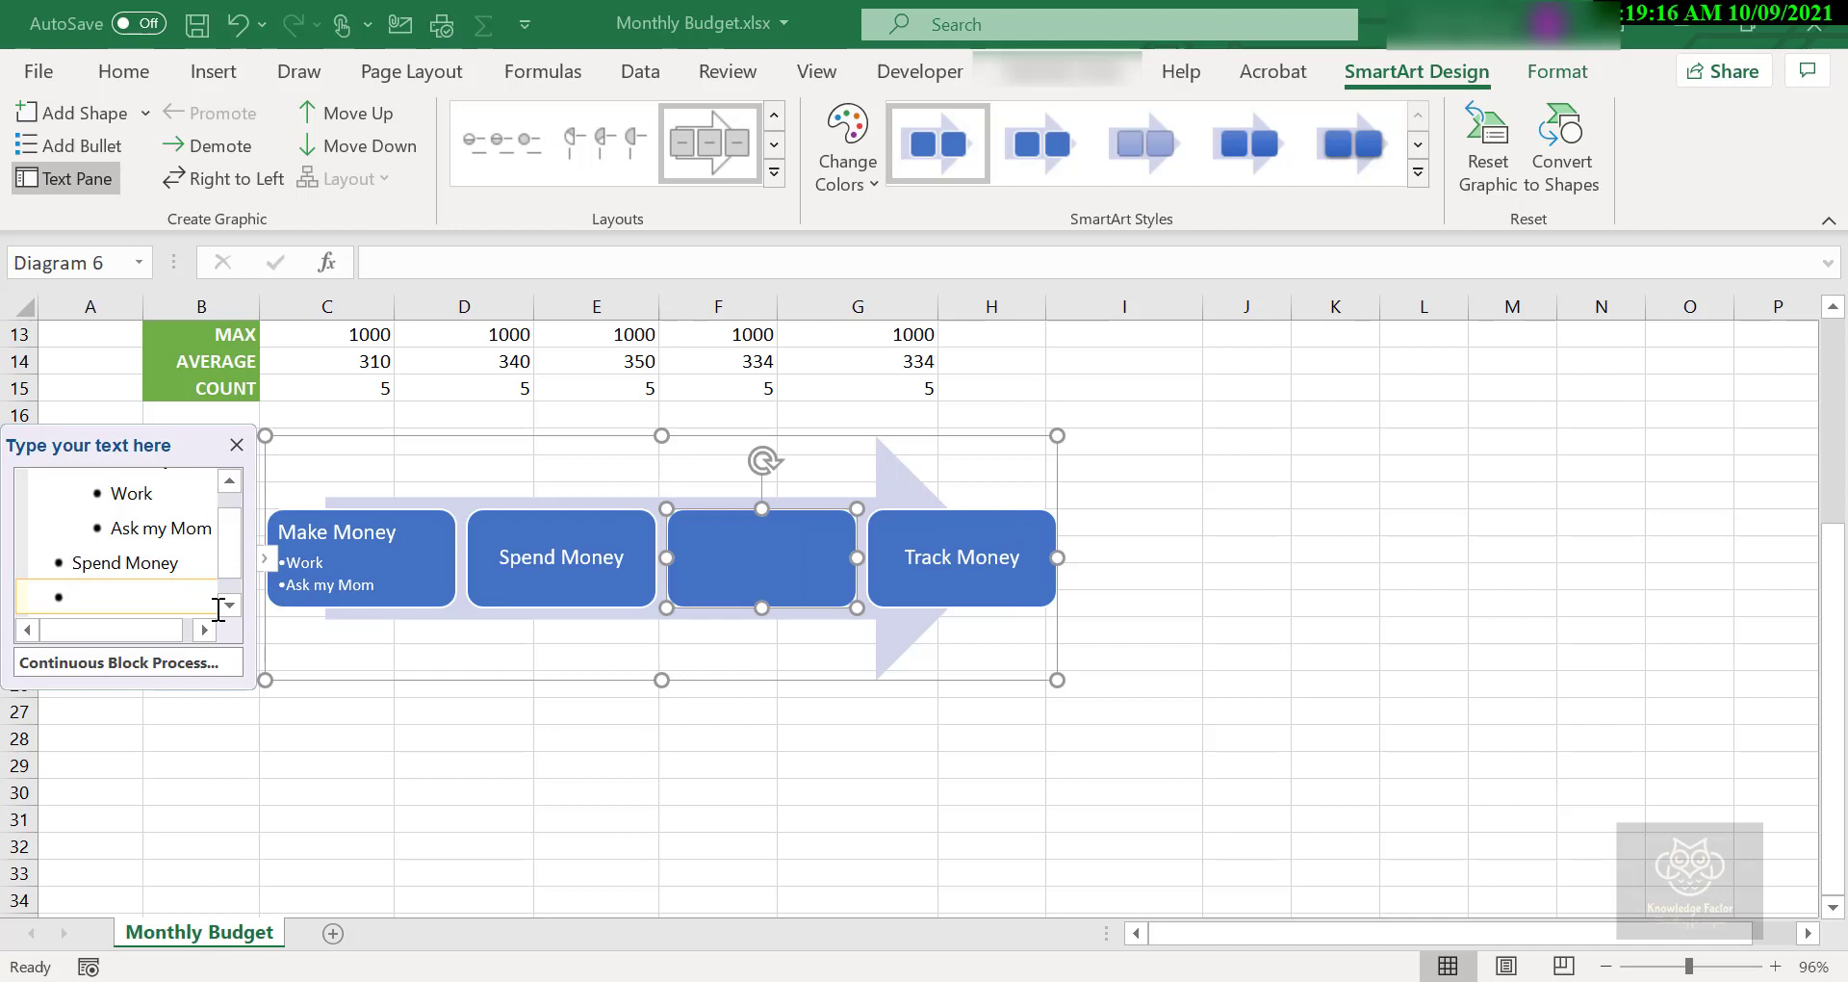
{"action": "key", "text": "Tab"}
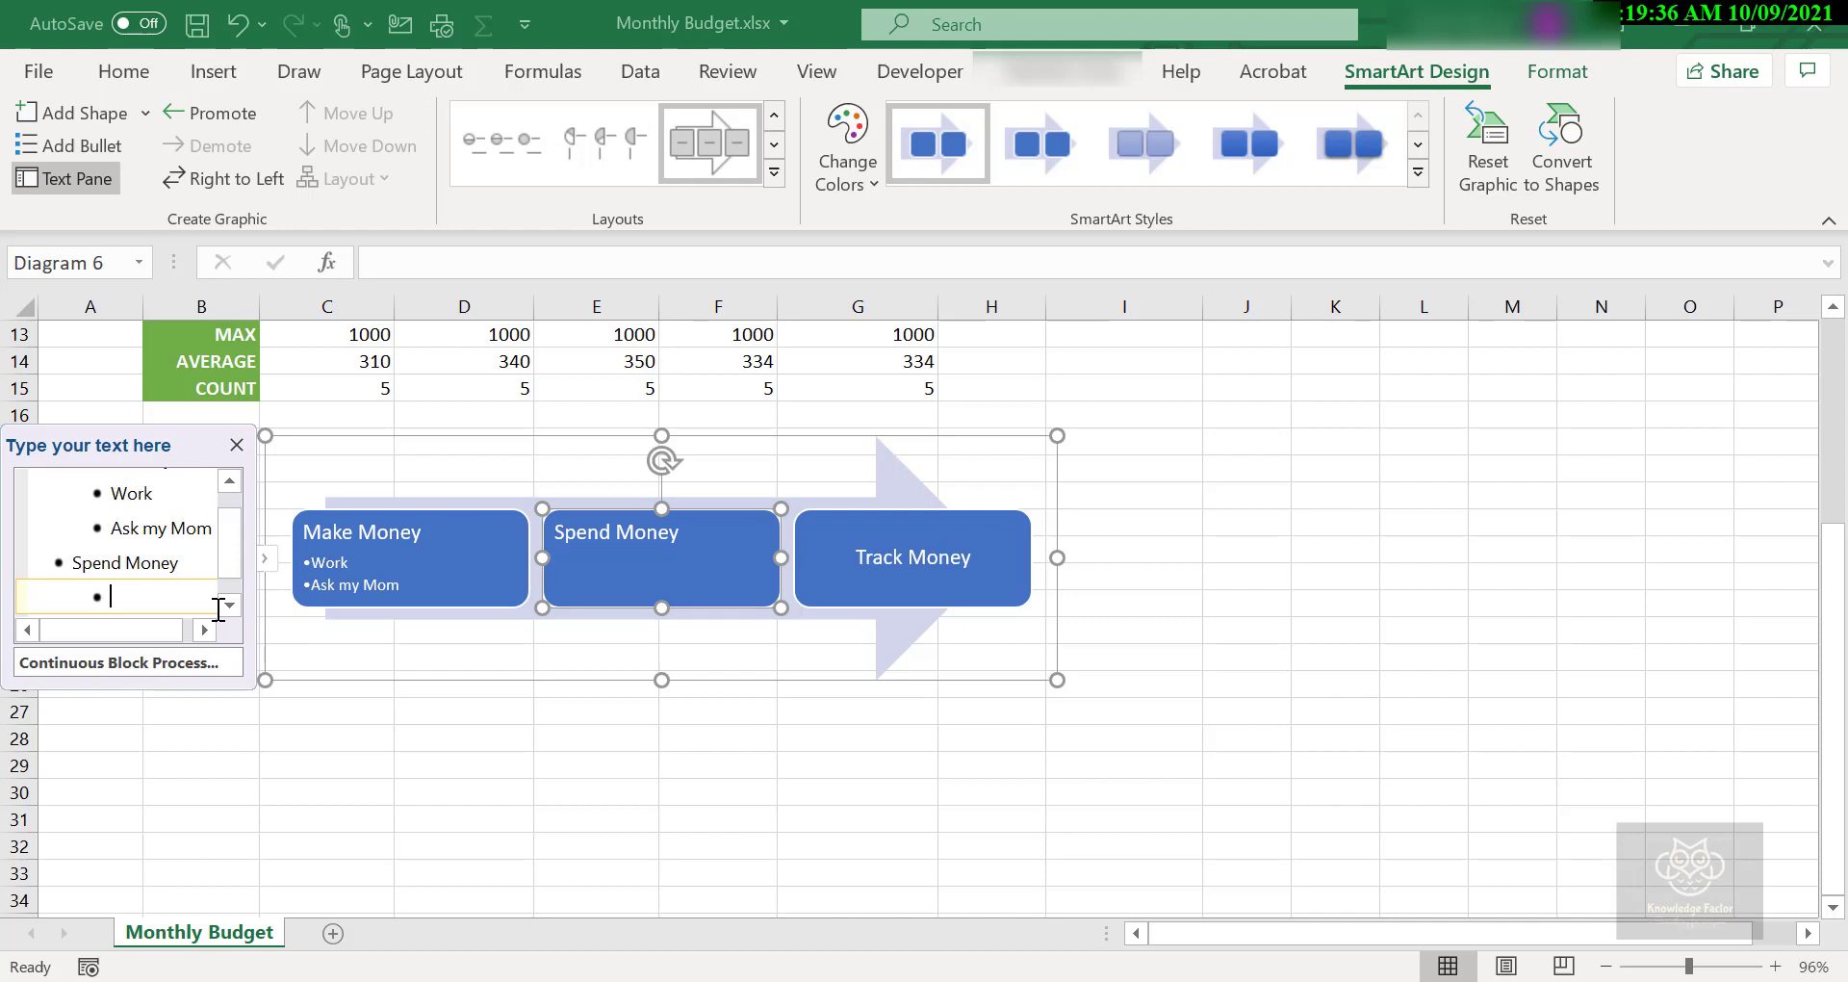
{"action": "type", "text": "Mov"}
{"action": "type", "text": "ie"}
{"action": "key", "text": "Return"}
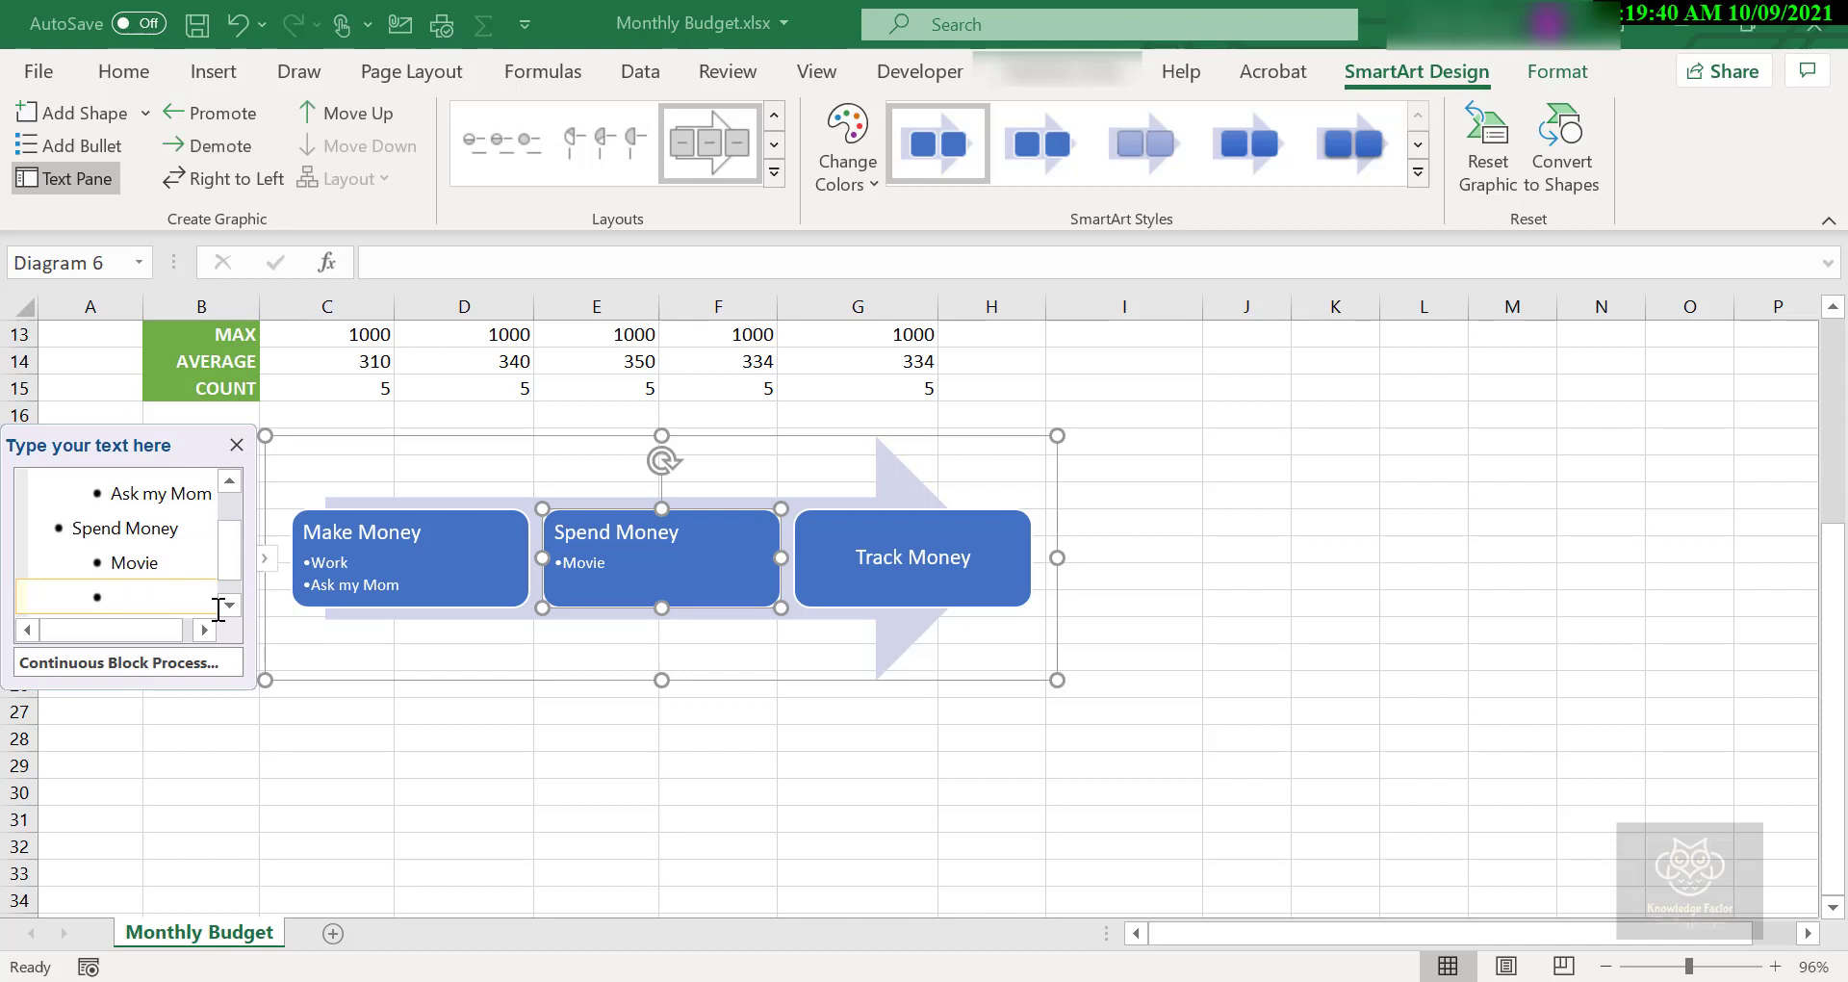
{"action": "type", "text": "Play"}
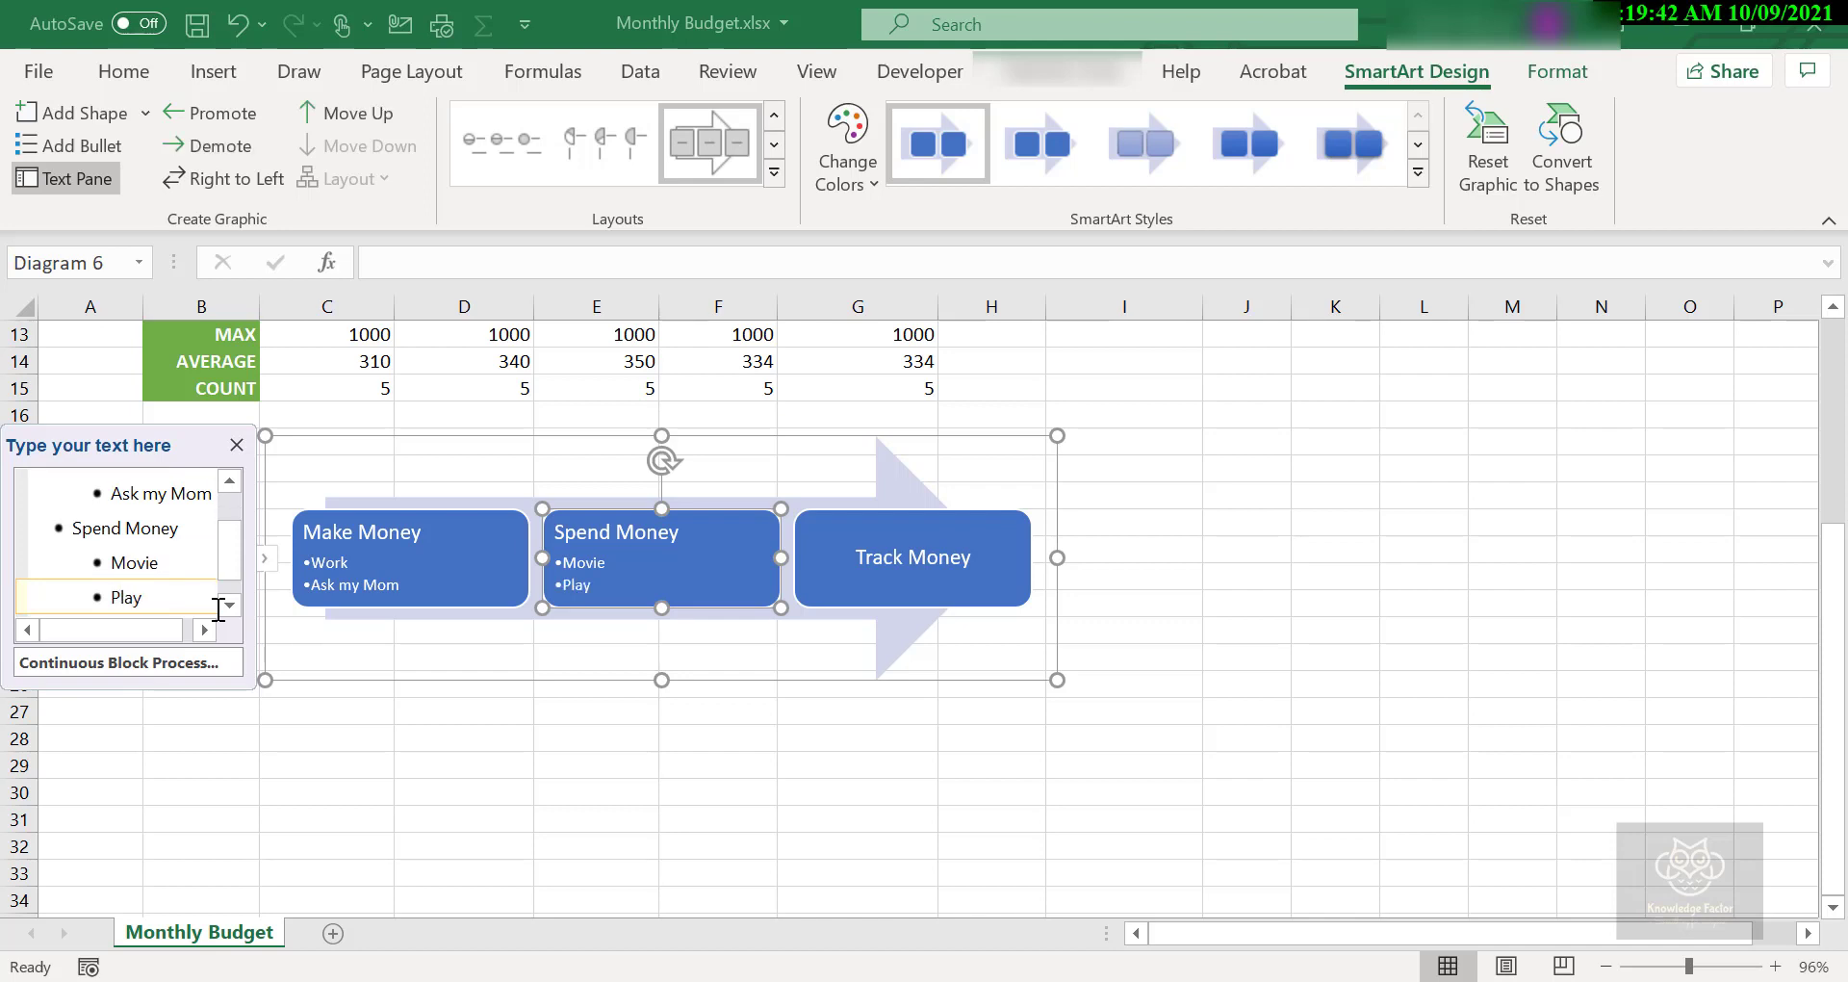